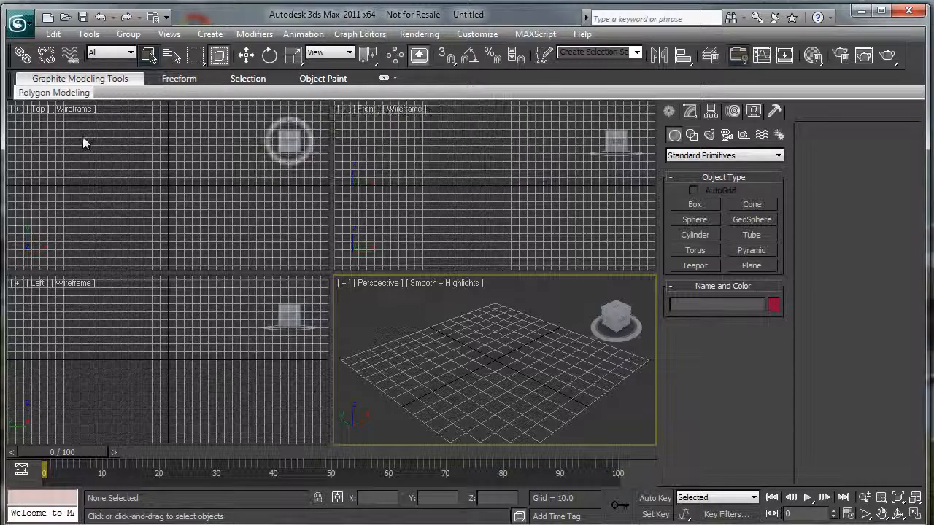
Import goat.fbx from the md3 exporter tutorial folder into the scene, accepting the current FBX import settings
click(29, 23)
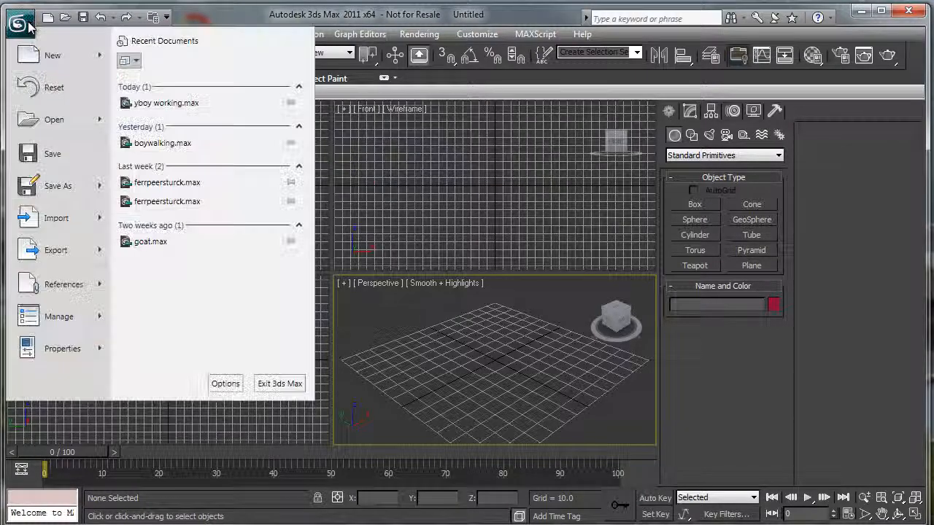
mouse_move(51, 222)
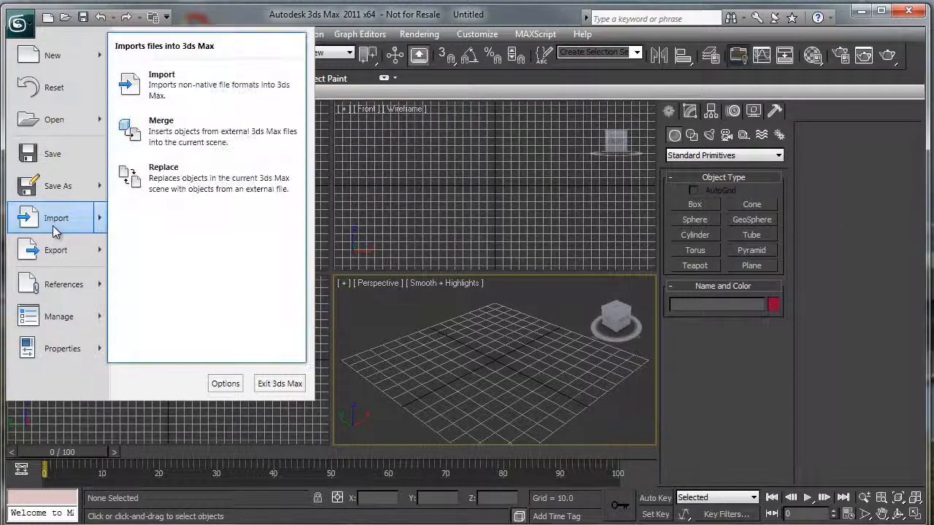
click(216, 84)
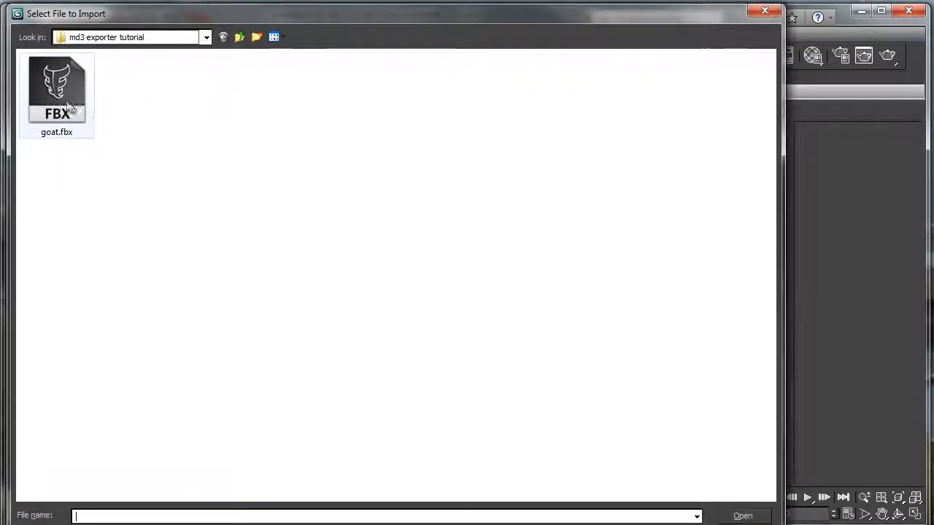
double_click(65, 99)
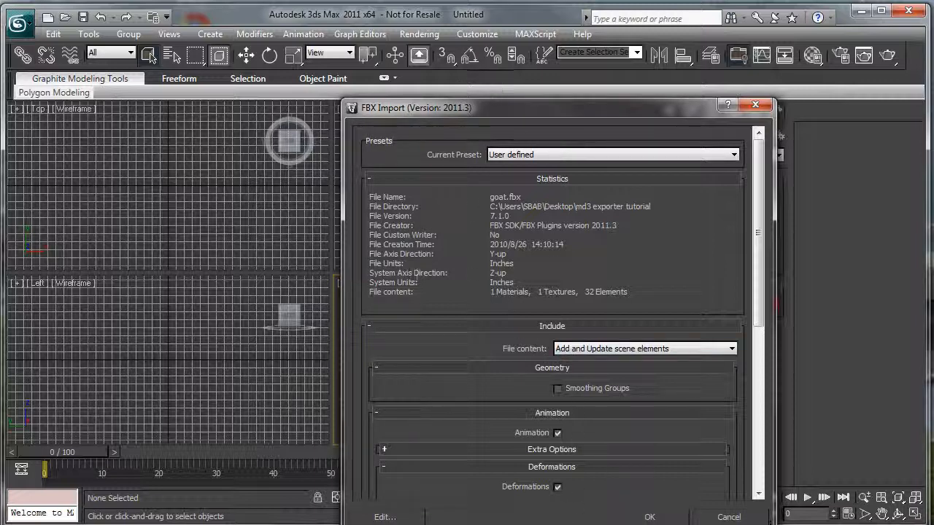
click(648, 517)
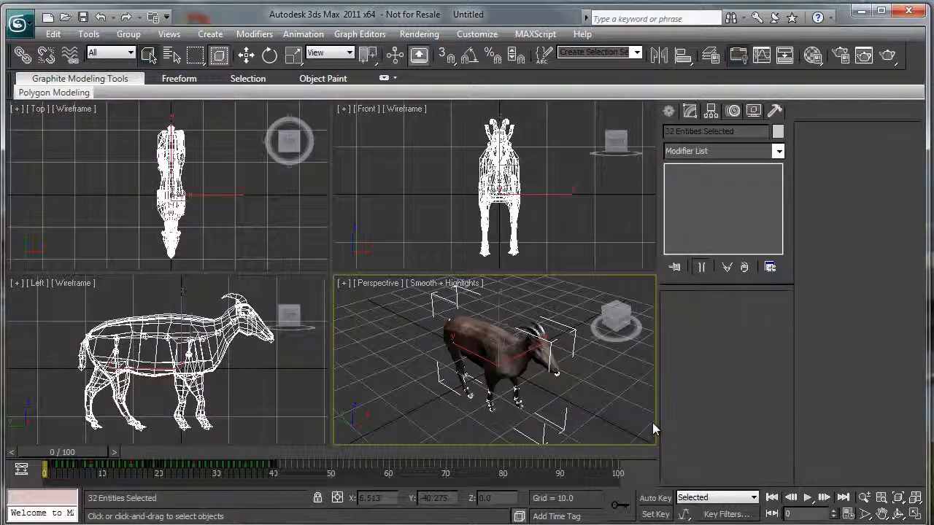
Maximize the Perspective view, play the goat's animation and scrub the timeline from its start to frame 40
click(916, 515)
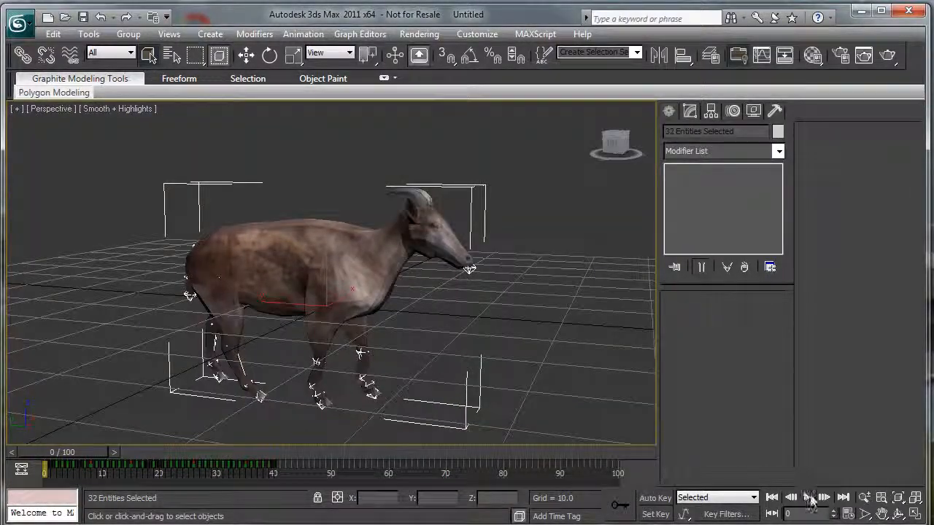
click(807, 497)
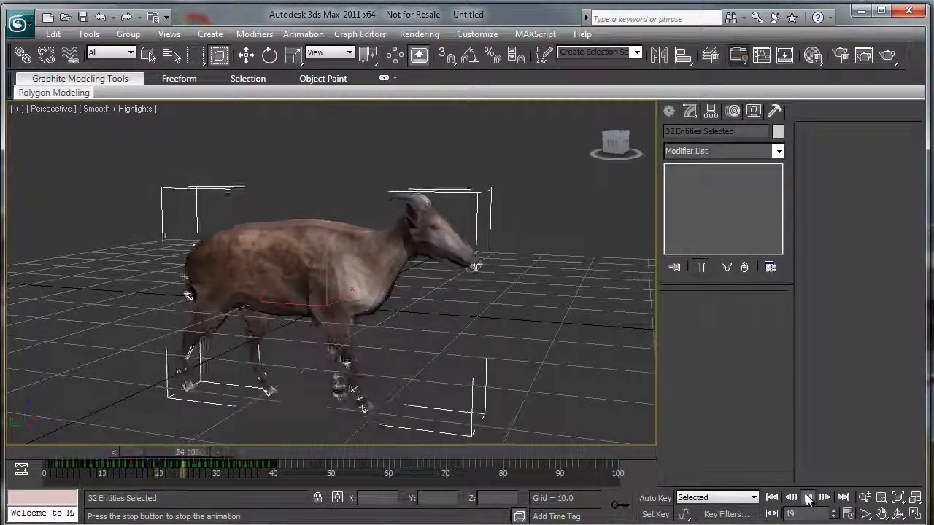
click(807, 496)
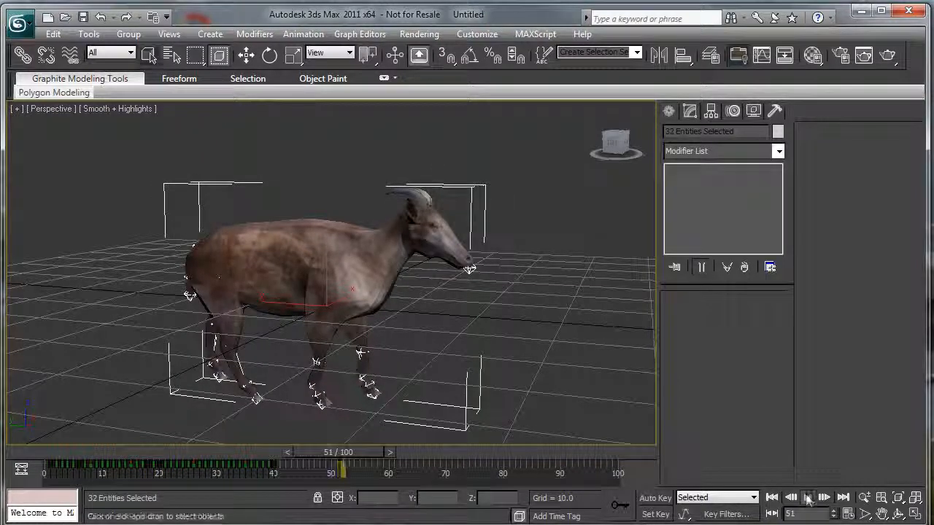
drag(335, 454, 55, 456)
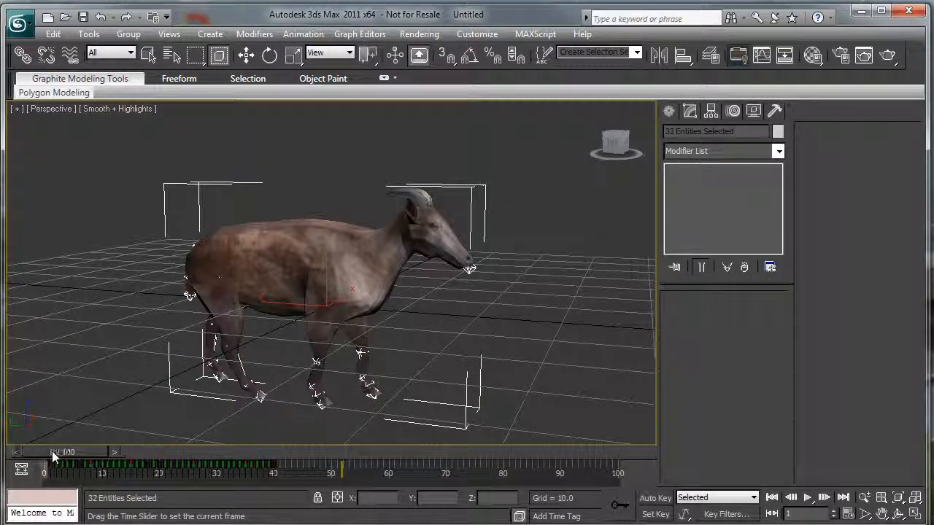
drag(57, 451, 269, 469)
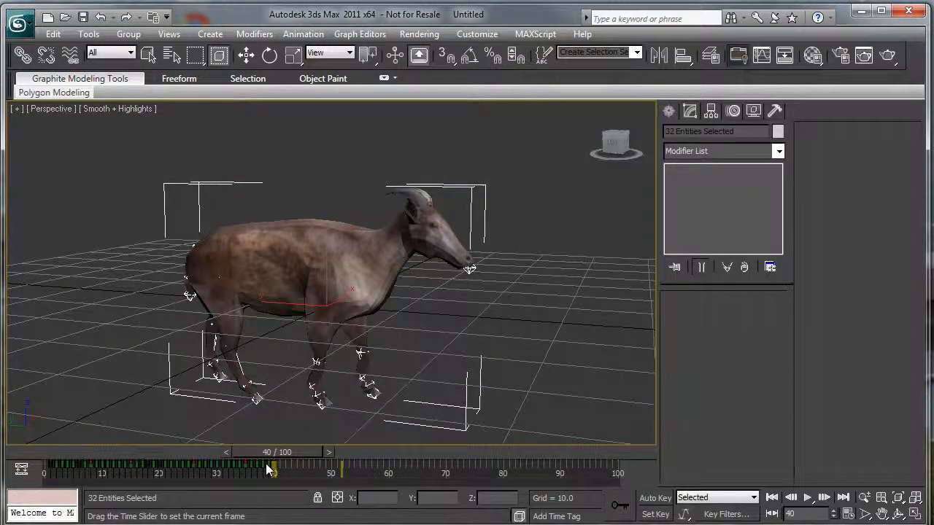
key(q)
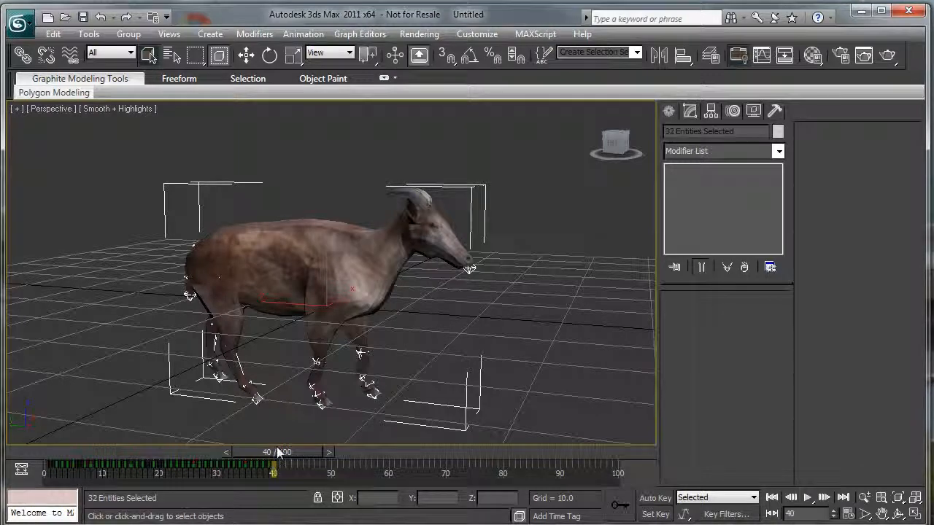
Set the animation's start time to 1 and end time to 40, and play it back
click(847, 514)
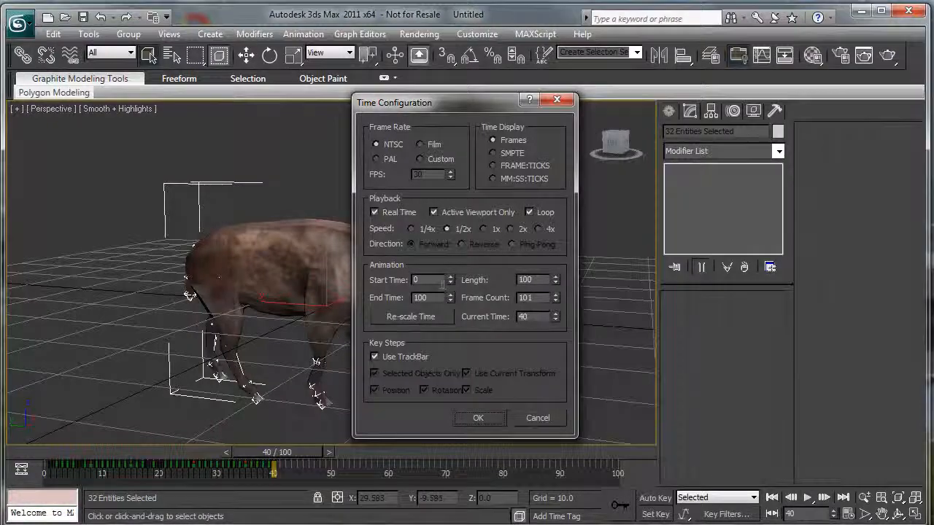
drag(440, 282, 399, 280)
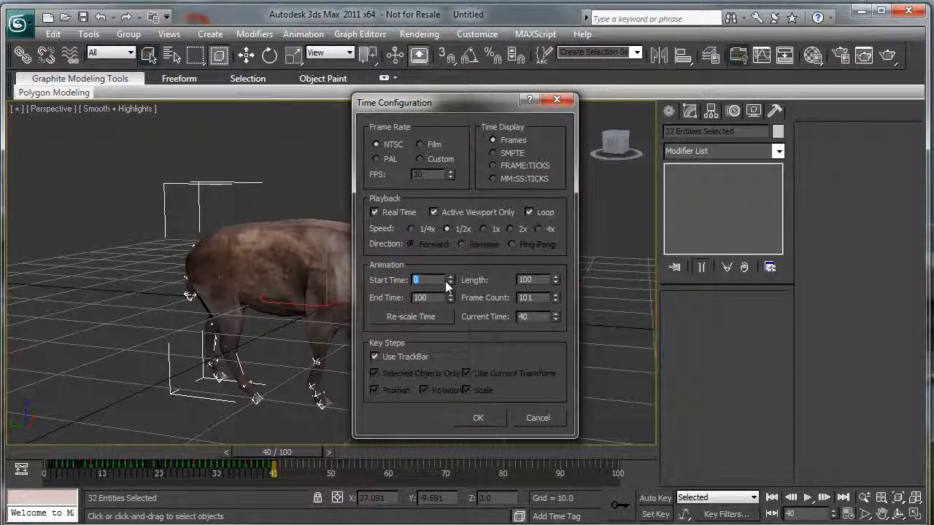
text(1)
drag(436, 299, 400, 302)
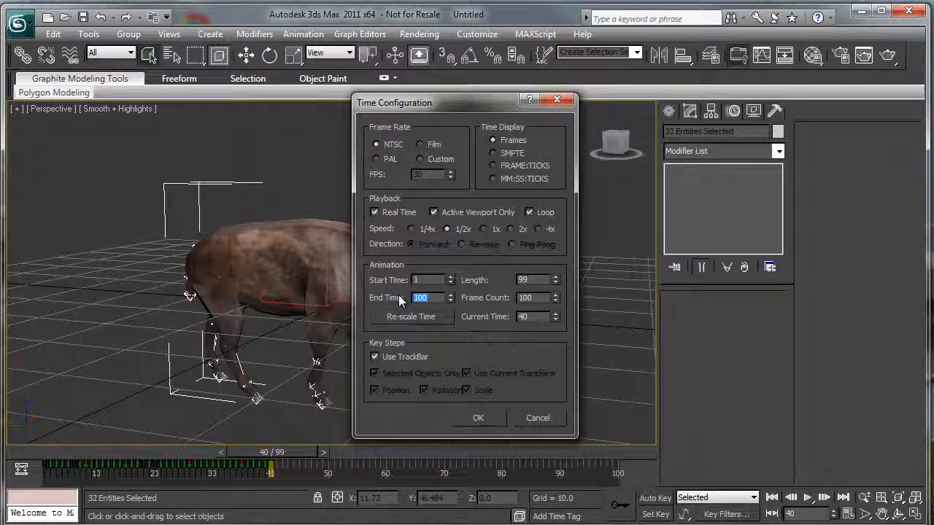
text(40)
click(478, 418)
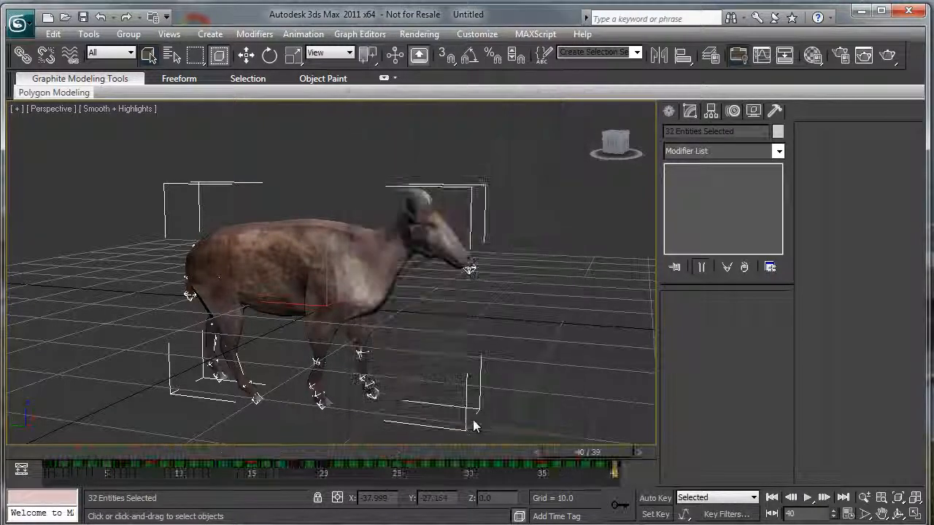
click(807, 498)
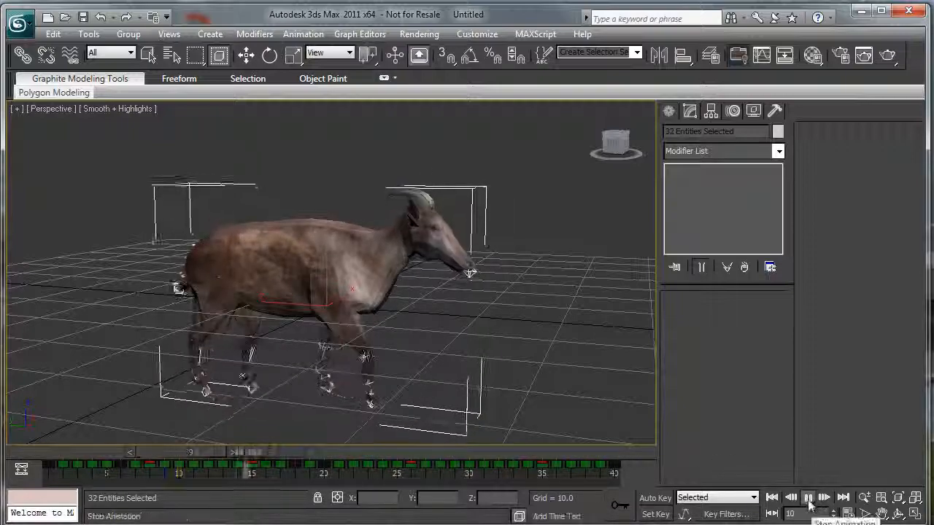
click(808, 498)
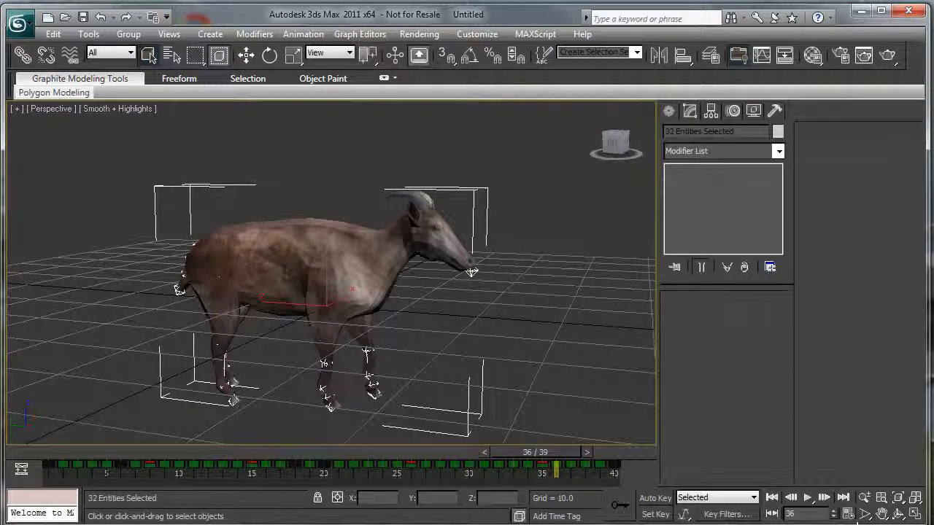
Re-scale the animation time to start at 0 and end at 39, and play it back
click(847, 514)
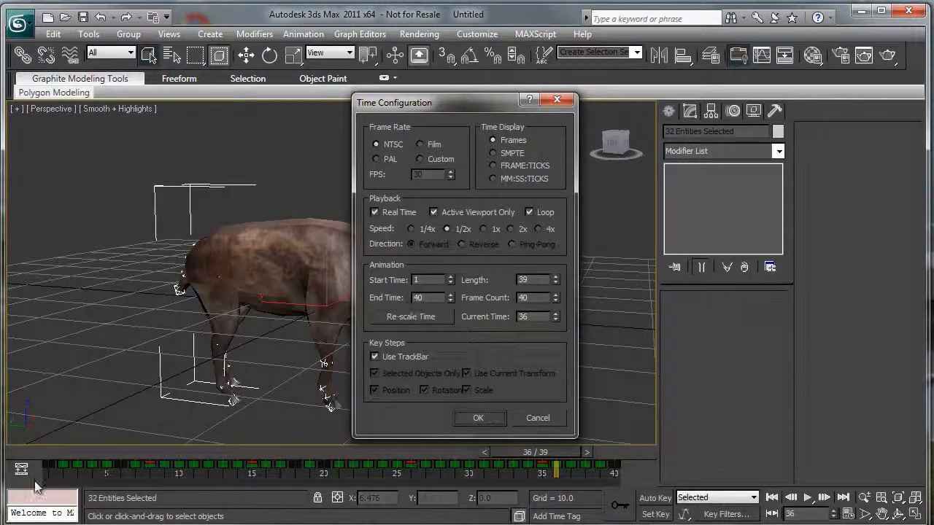
click(418, 317)
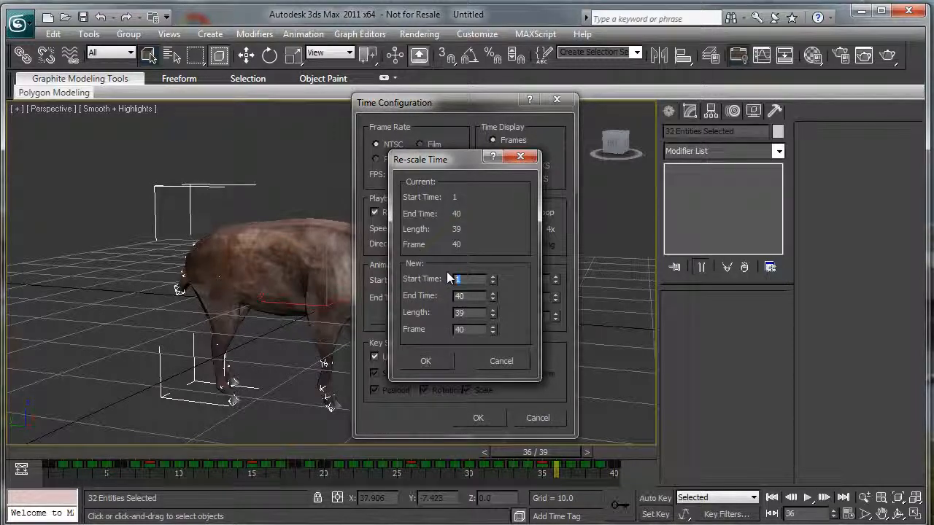
text(0)
key(Tab)
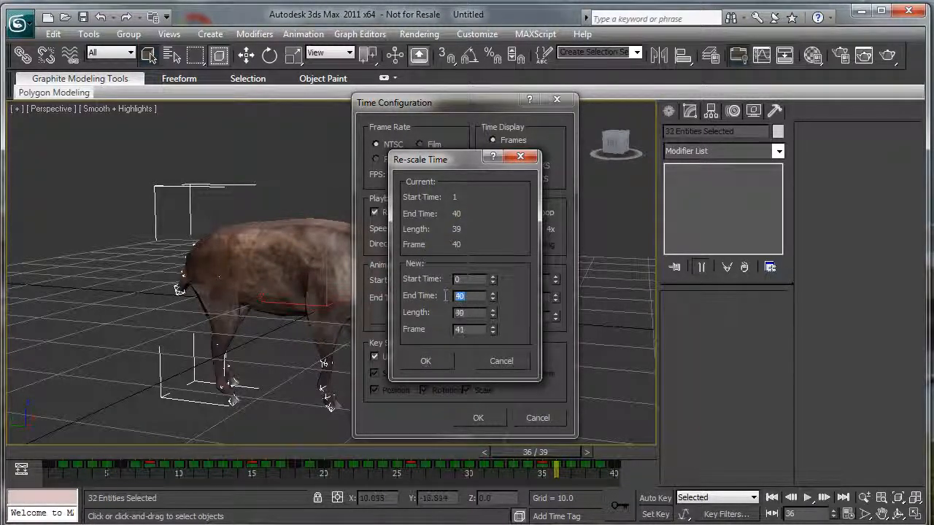
text(39)
click(433, 360)
click(477, 417)
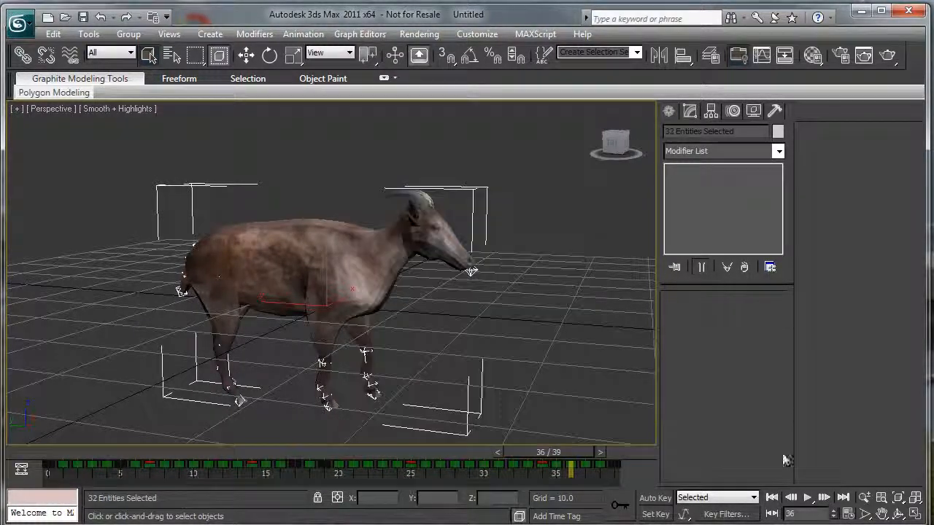
click(806, 497)
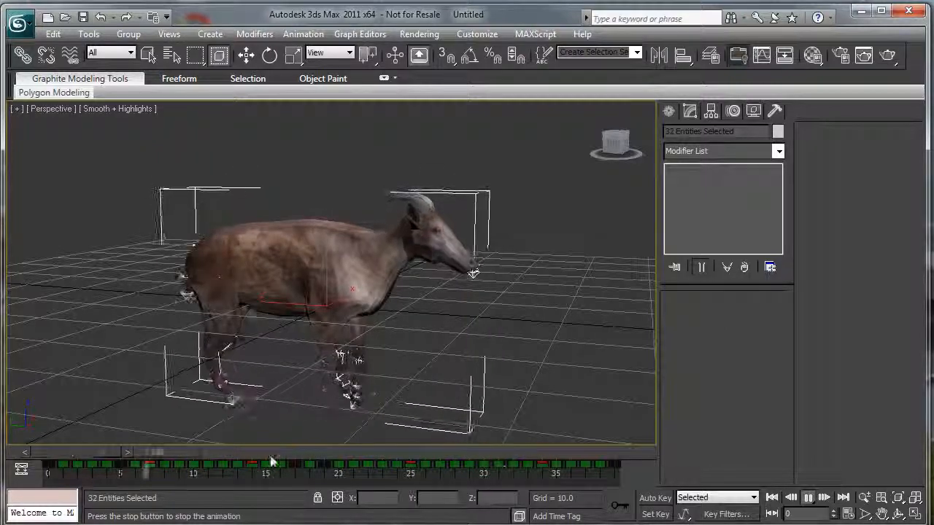
click(808, 497)
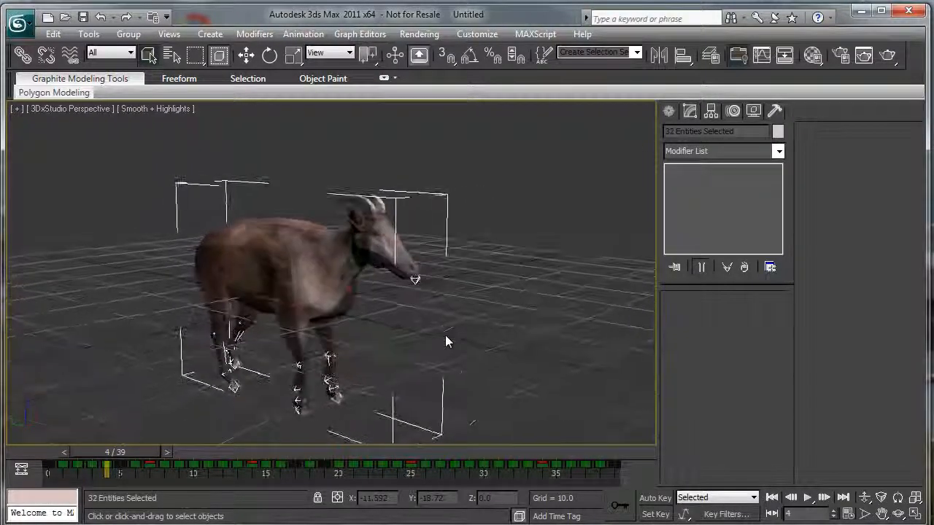
Select only the goat's mesh and add an Edit Mesh modifier above its Skin modifier
click(480, 226)
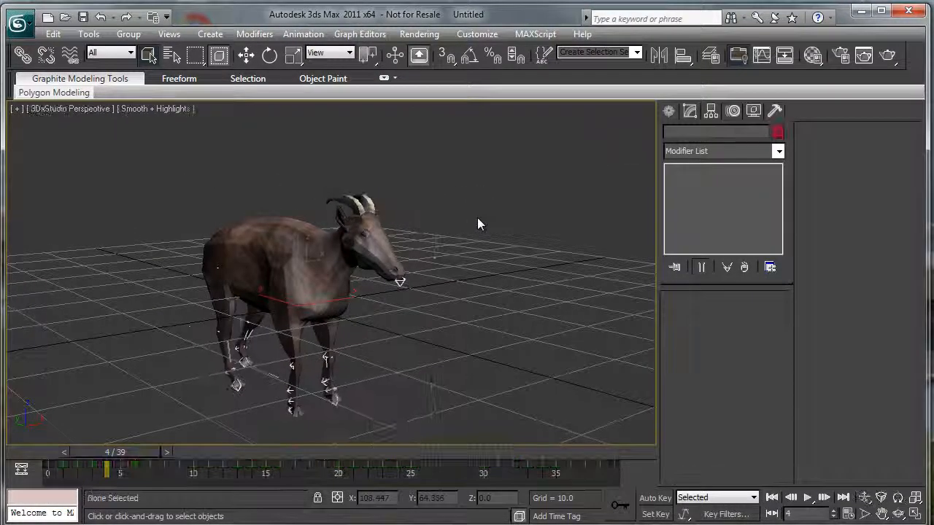
click(321, 241)
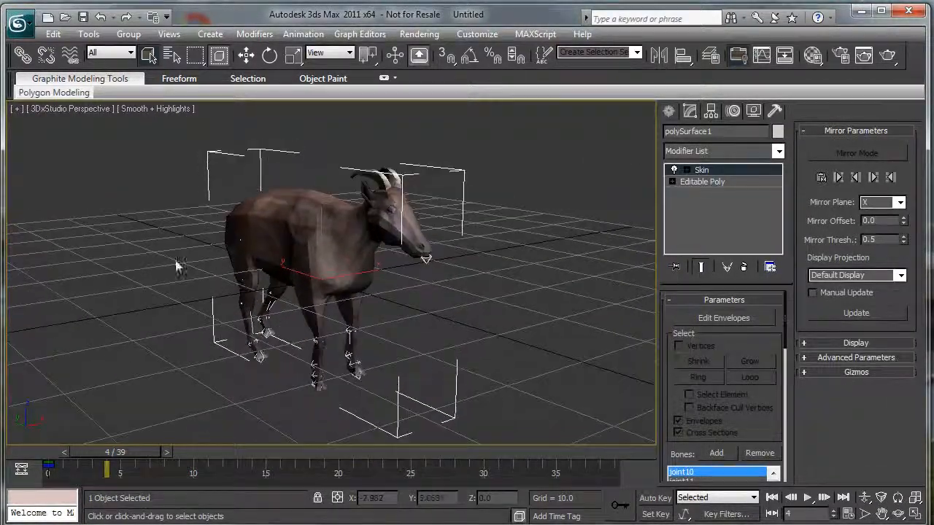
click(152, 253)
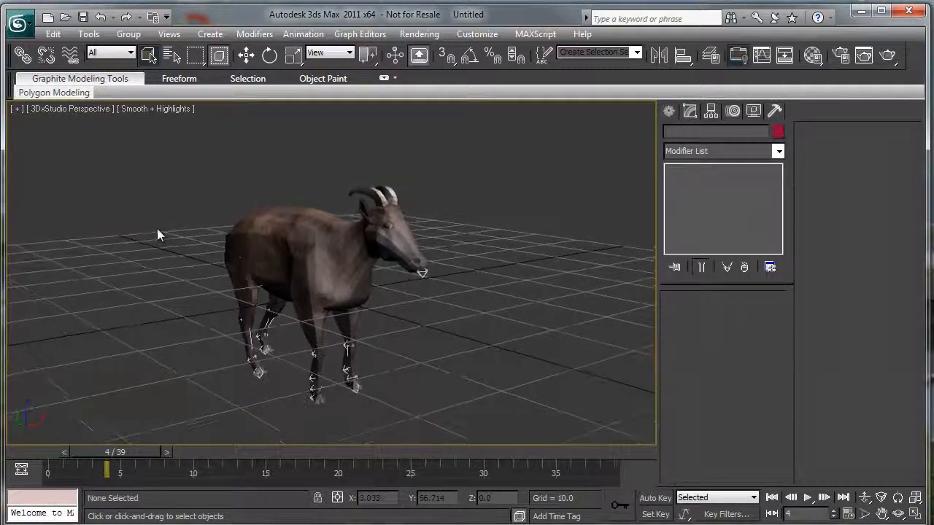
click(300, 232)
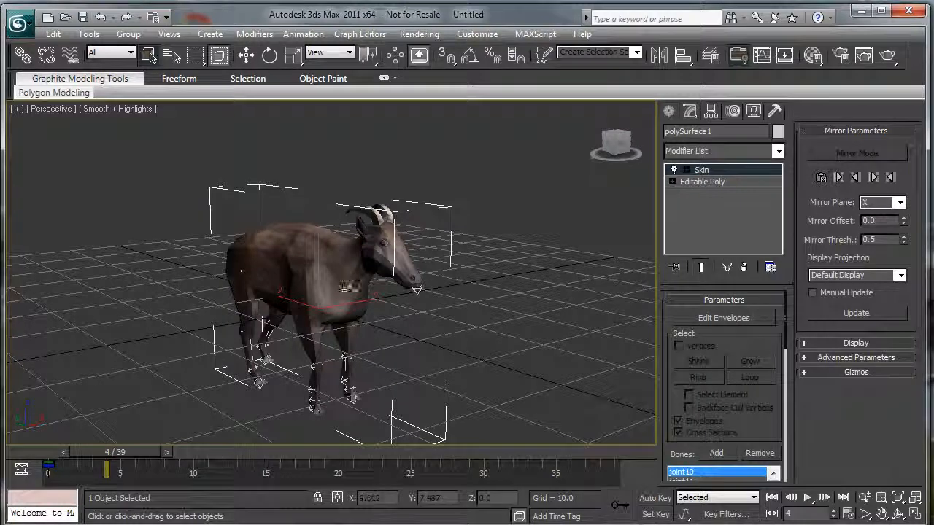
click(778, 151)
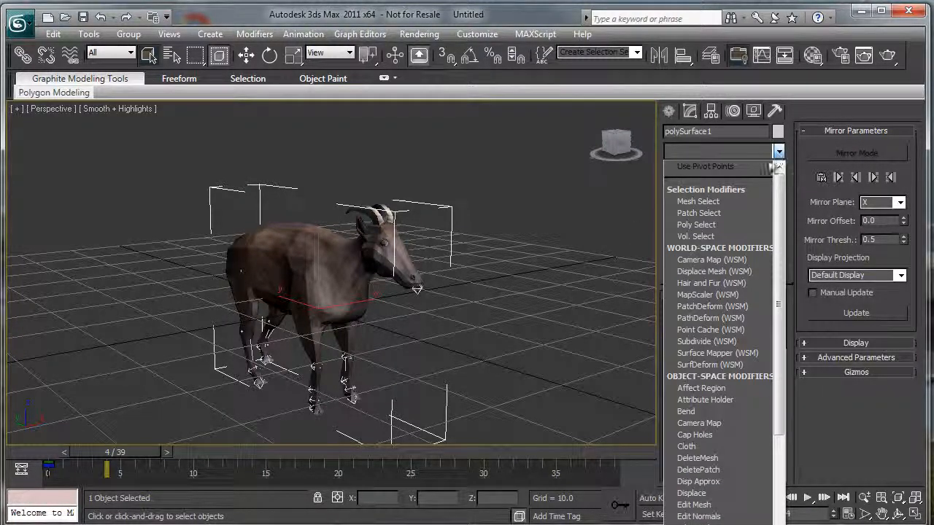
click(694, 505)
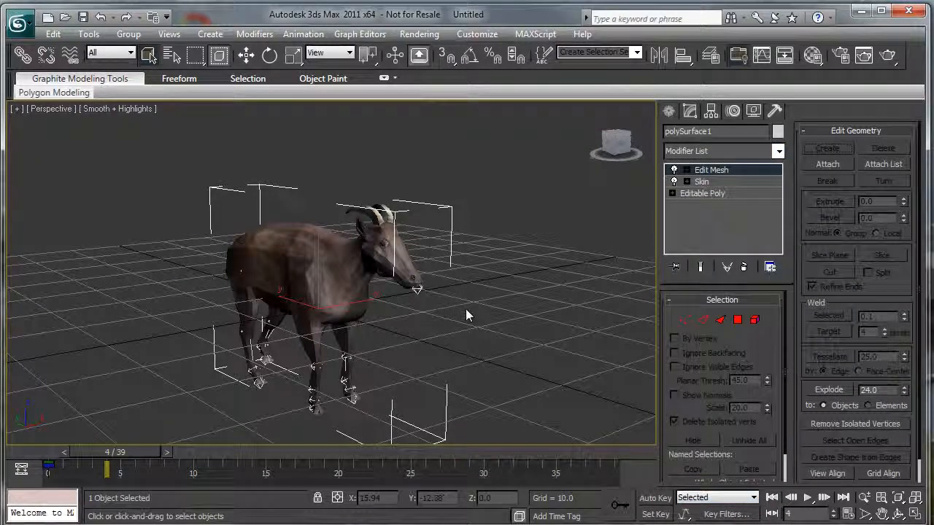
Select the goat together with all its bones, rotate everything about the vertical axis with angle snap on, and clear the selection
alt+middle_drag(466, 309, 446, 291)
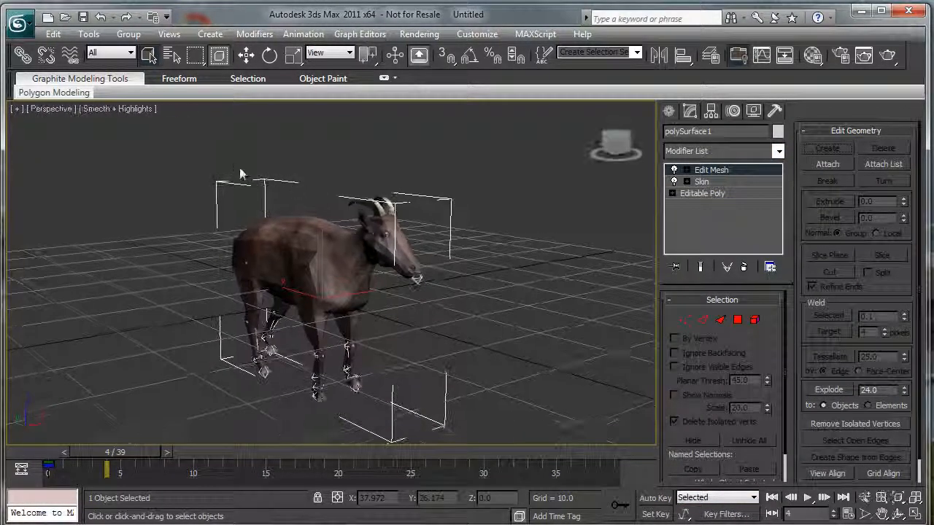
drag(202, 155, 478, 434)
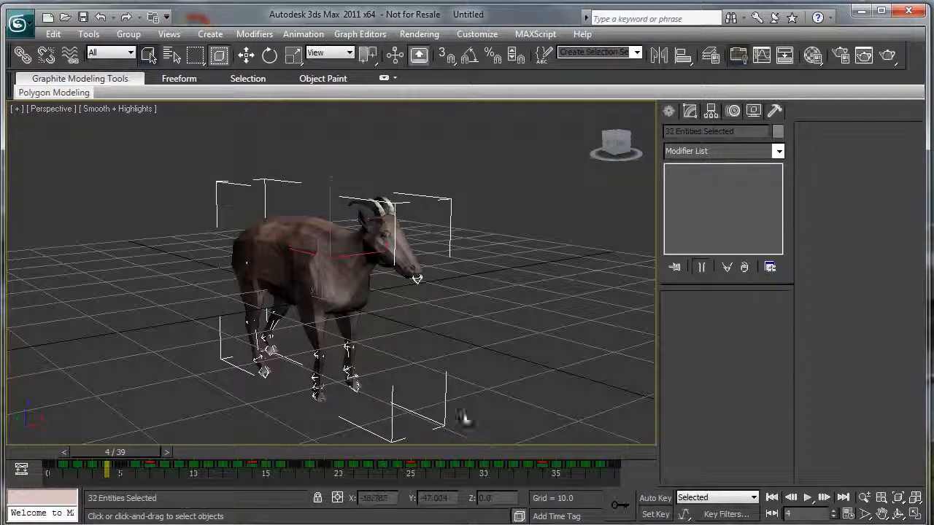
click(269, 54)
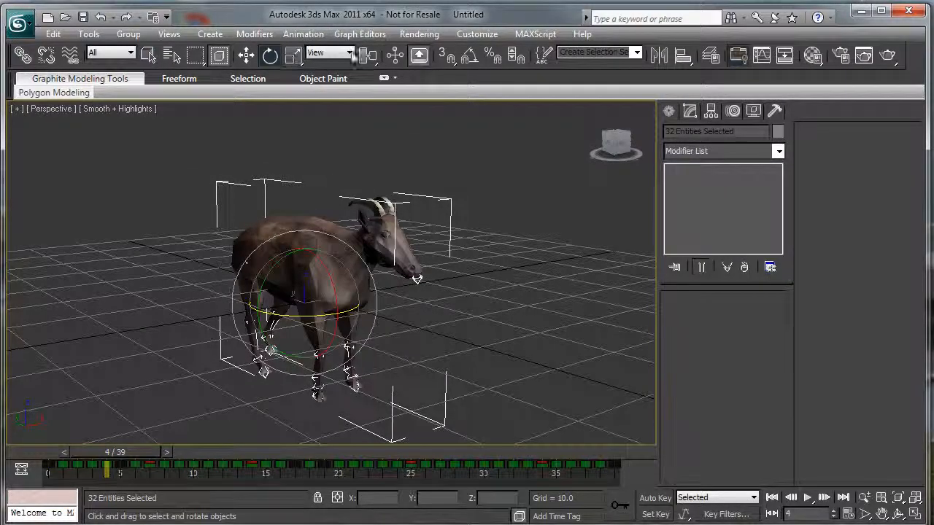
click(469, 59)
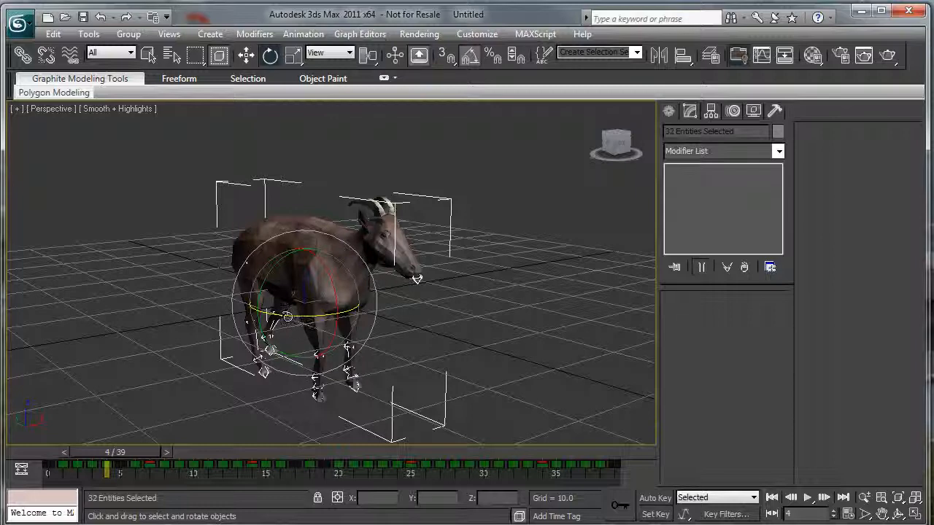
drag(280, 315, 346, 319)
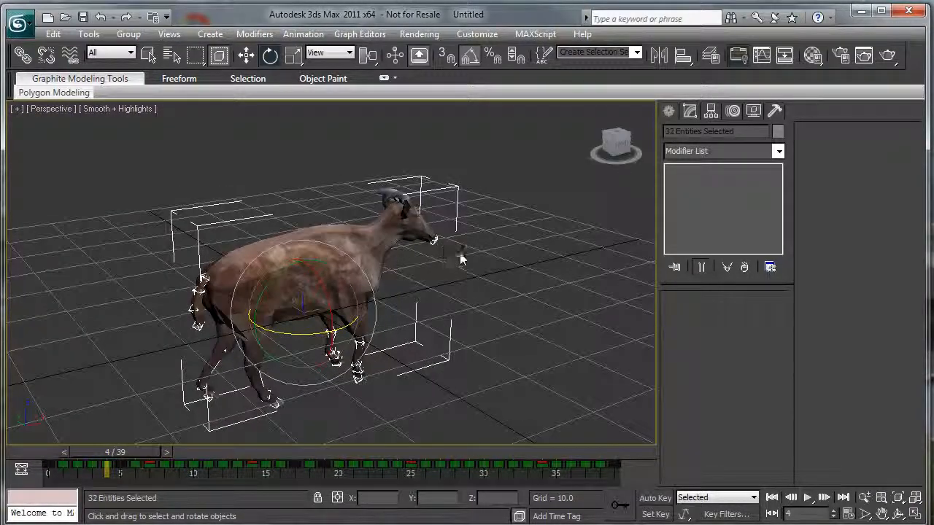
click(507, 297)
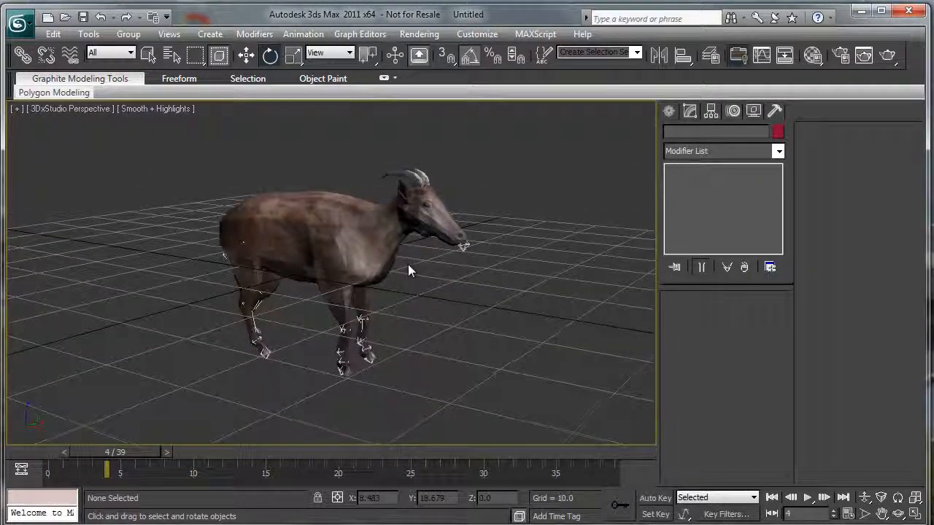
Run the script md3 exporter beta.ms through the MAXScript utility and open the Quake3 MD3 Exporter it provides
click(775, 111)
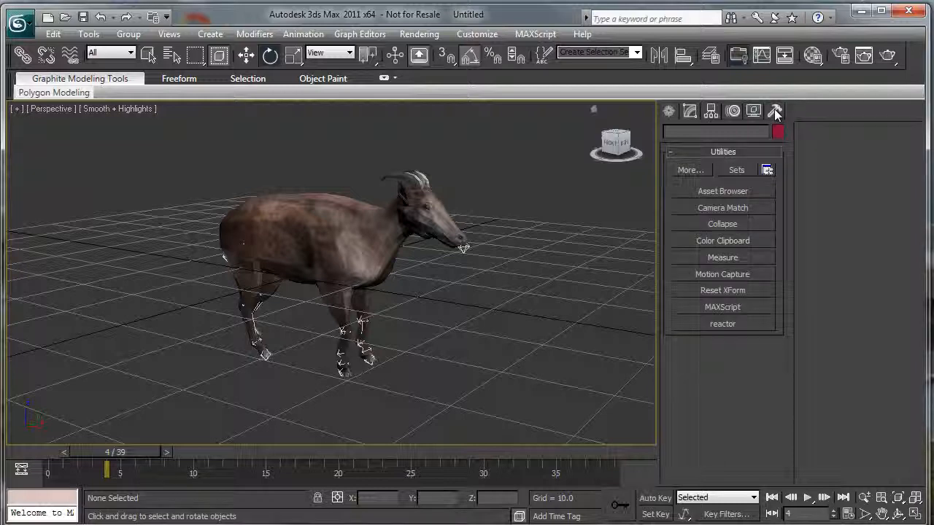
click(728, 308)
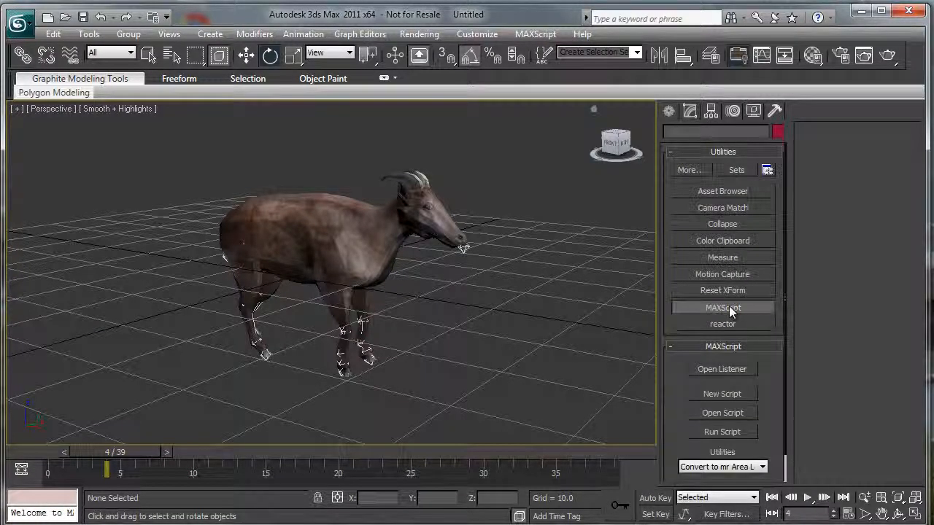
click(720, 433)
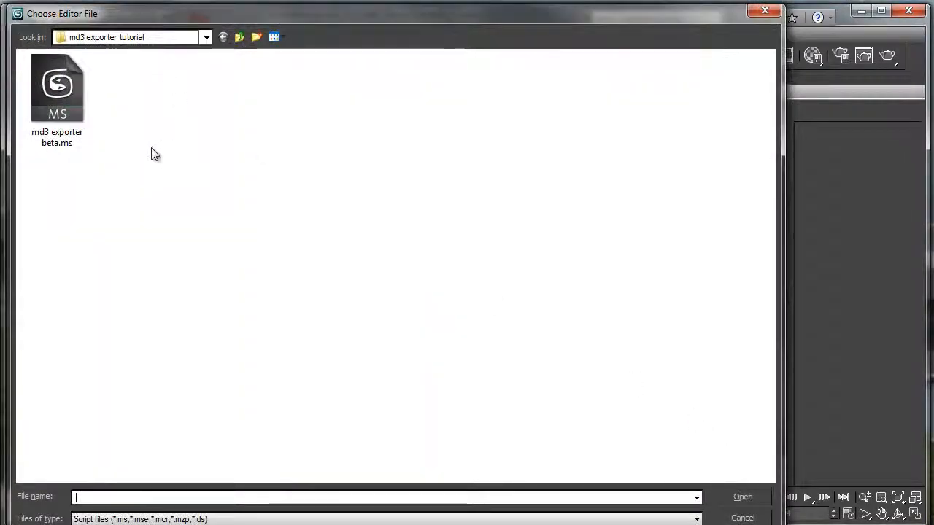
double_click(72, 117)
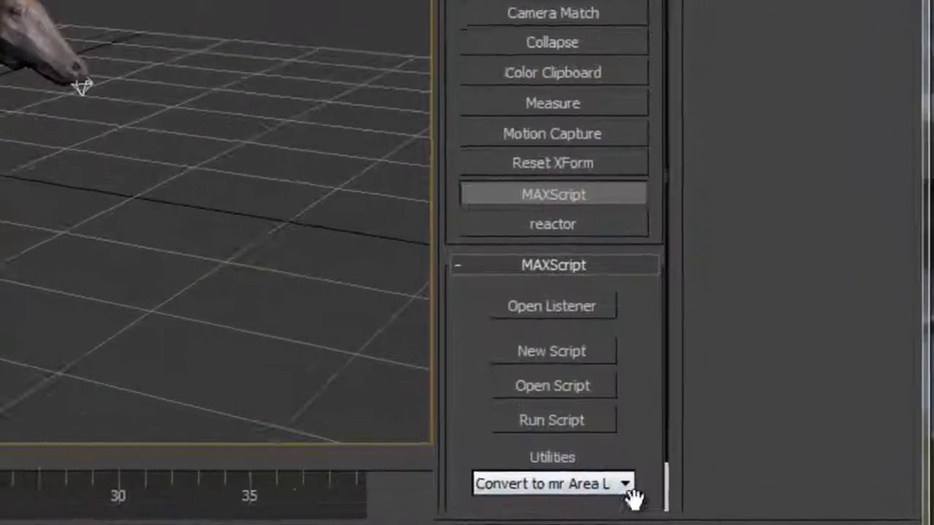
click(625, 484)
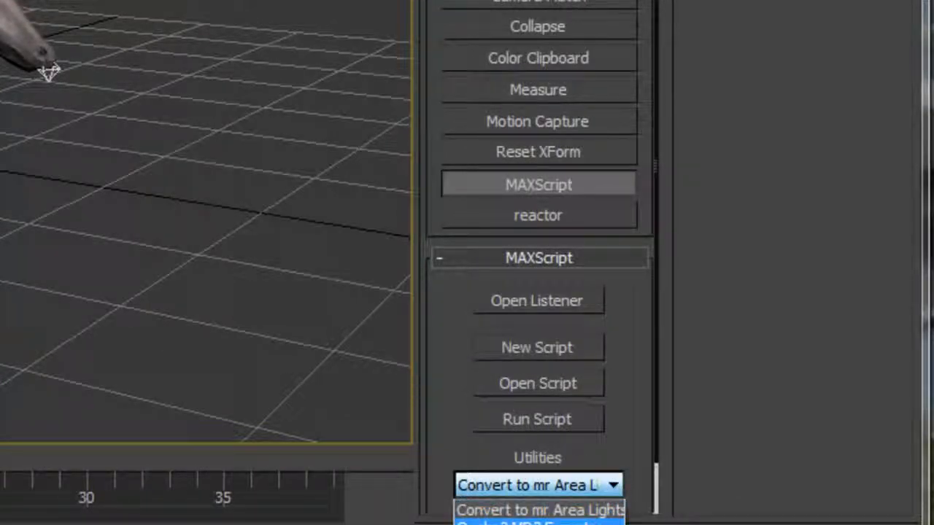
click(539, 522)
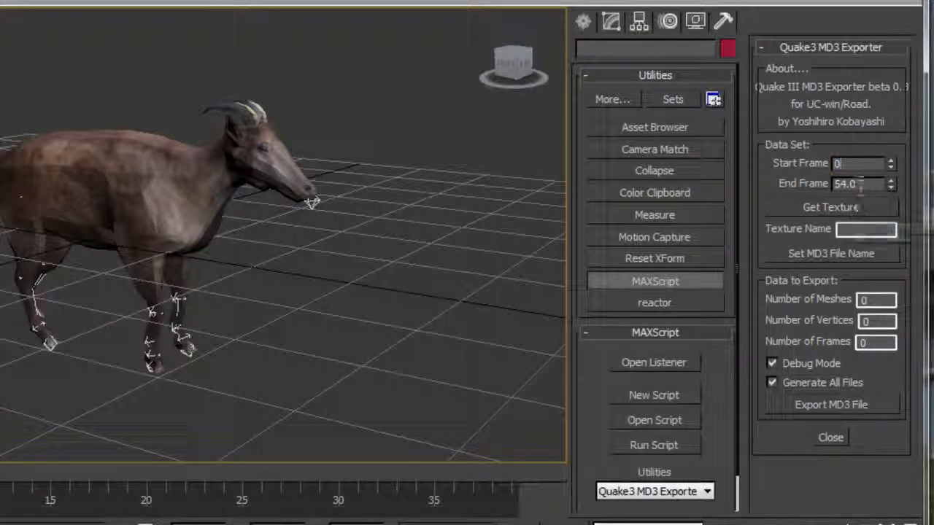
Set the exporter's end frame to 39 and select the goat mesh with the plain selection tool active
double_click(848, 183)
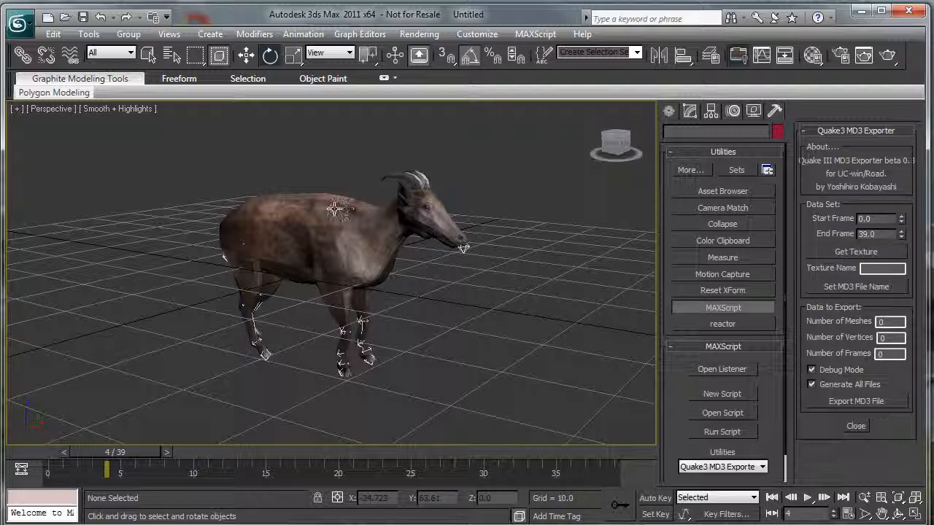
click(342, 196)
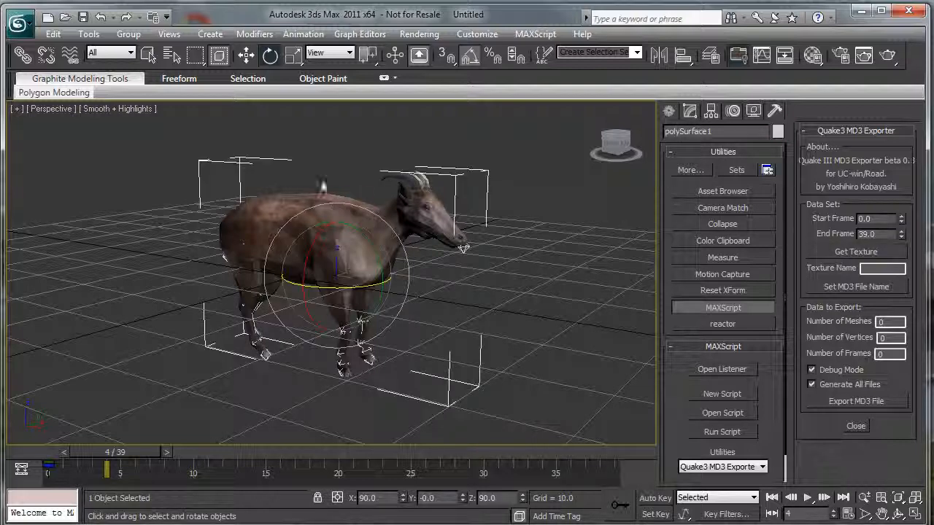
click(148, 54)
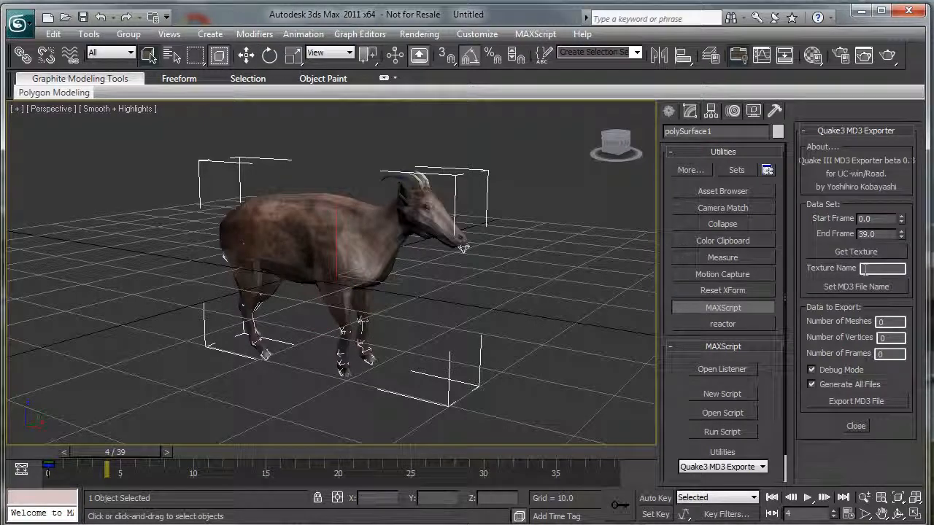
Load goat.jpg from the md3 exporter tutorial folder as the exporter's texture
click(839, 249)
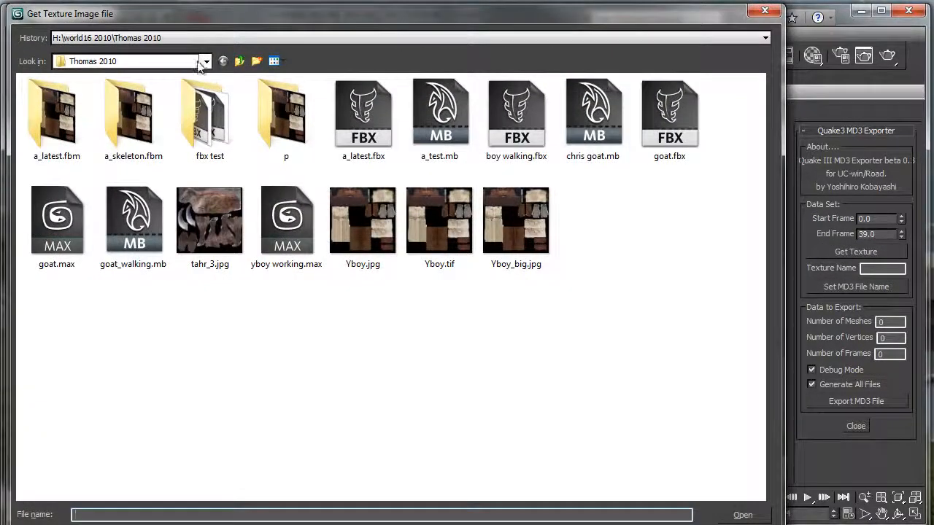
click(206, 61)
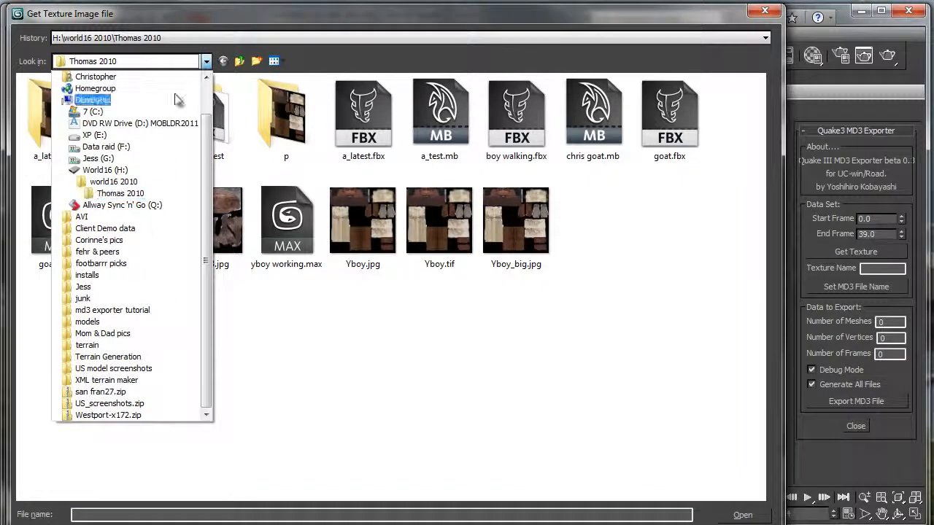
click(124, 310)
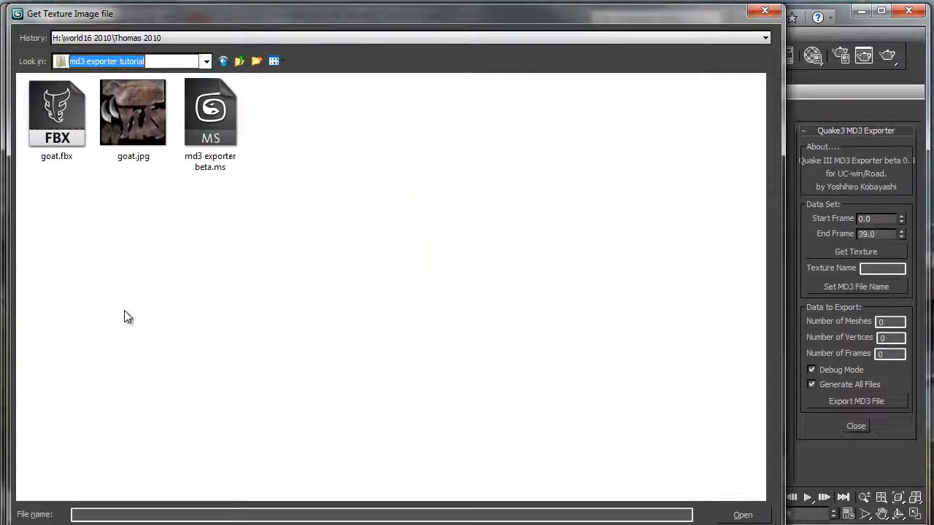
double_click(132, 121)
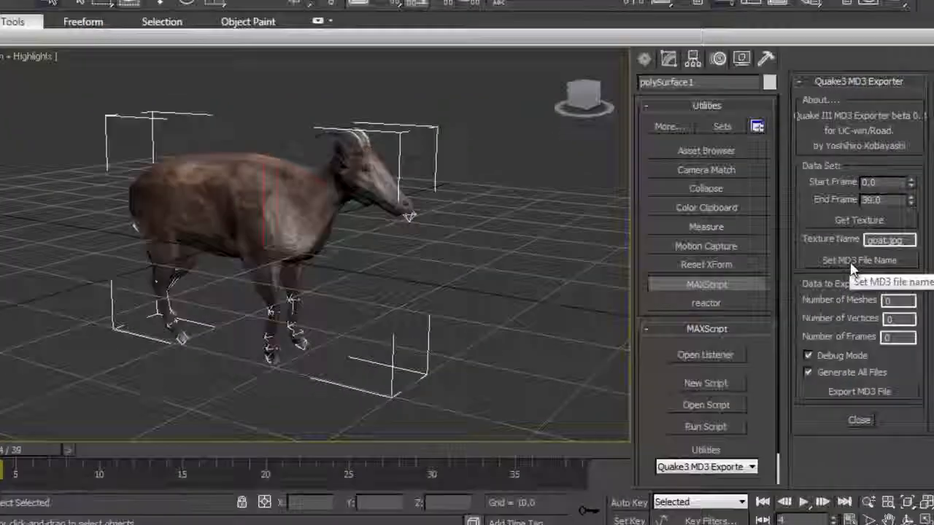
Begin setting the MD3 file name and create a folder named models inside the md3 exporter tutorial folder
click(847, 288)
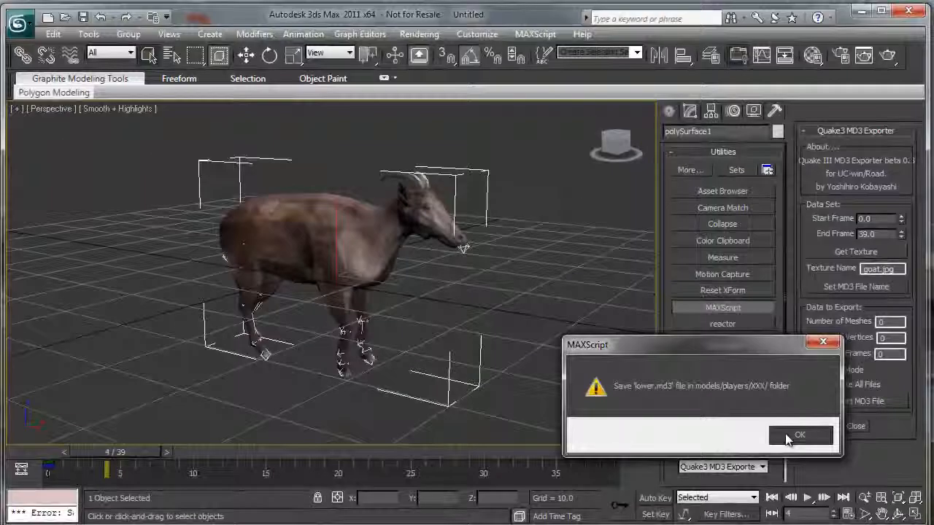
click(798, 436)
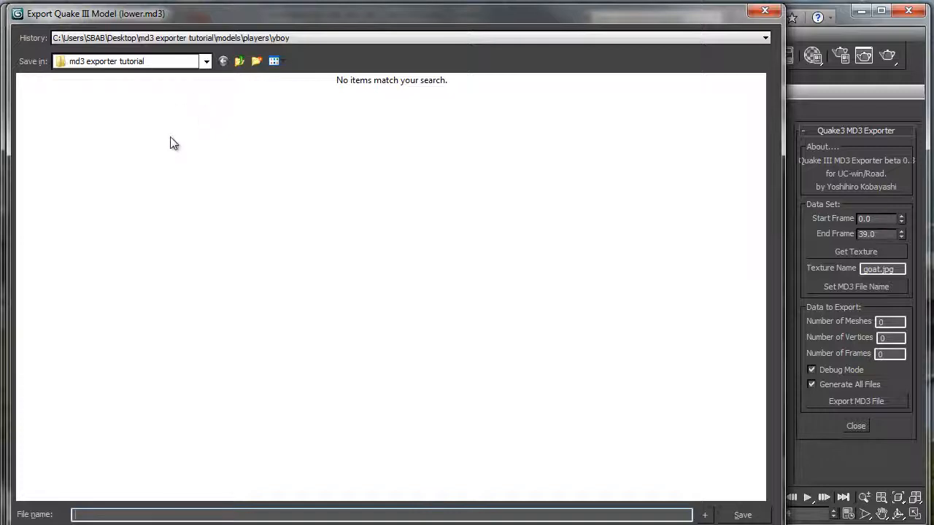
right_click(124, 155)
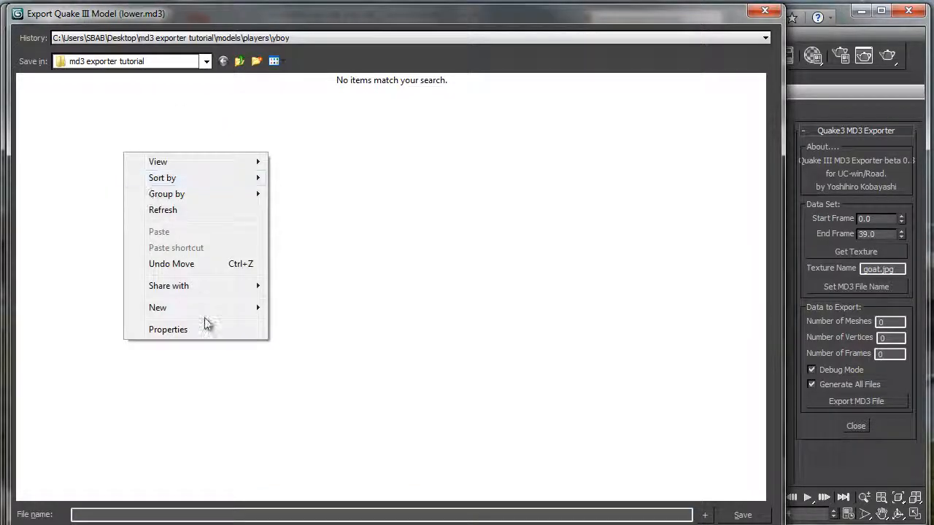
mouse_move(211, 309)
click(303, 309)
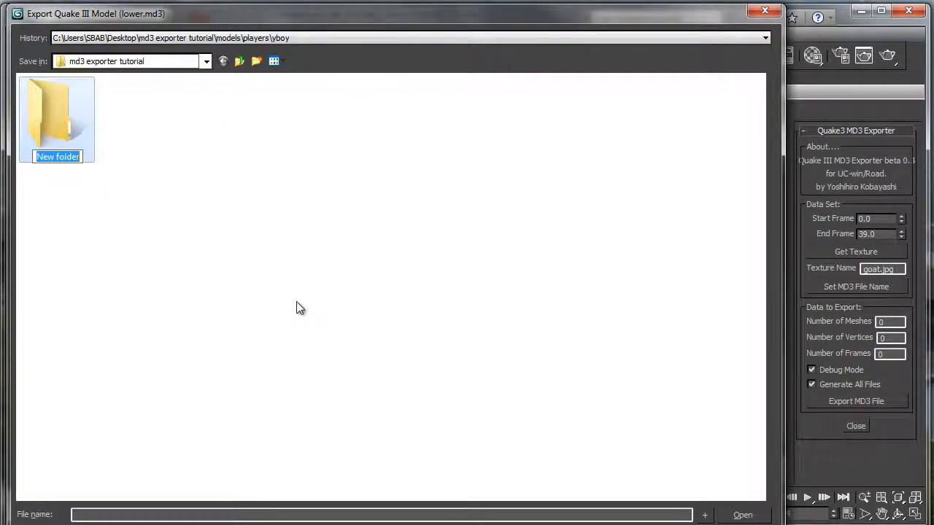
text(models)
key(Return)
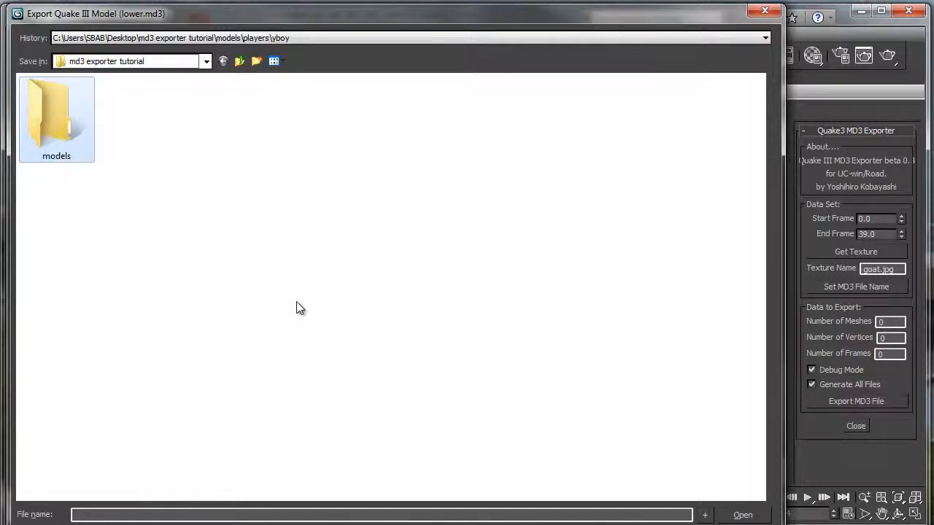
Create a folder named players inside the models folder
double_click(71, 112)
right_click(170, 195)
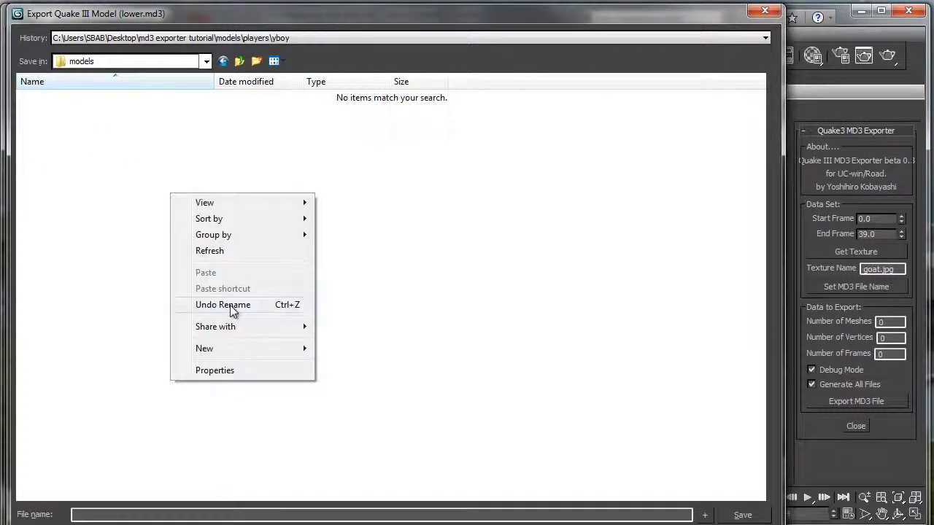
mouse_move(246, 349)
click(348, 350)
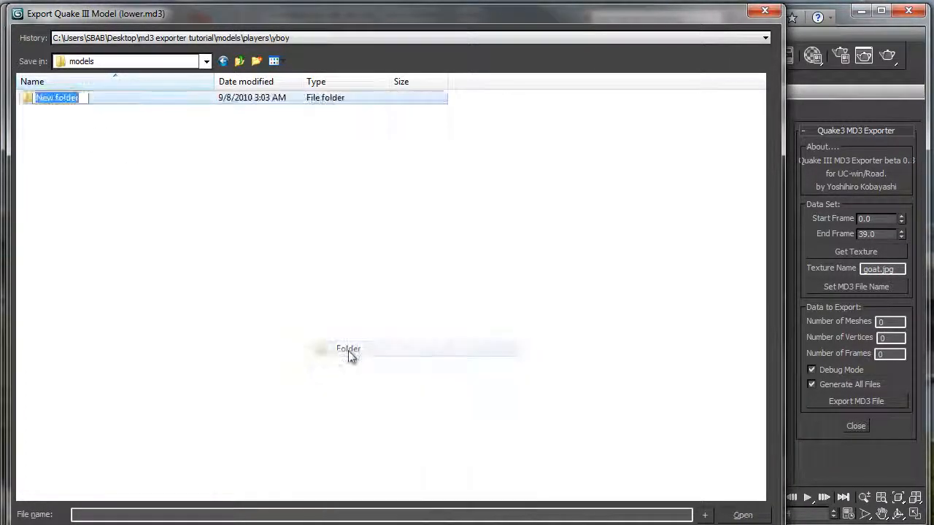
text(pla)
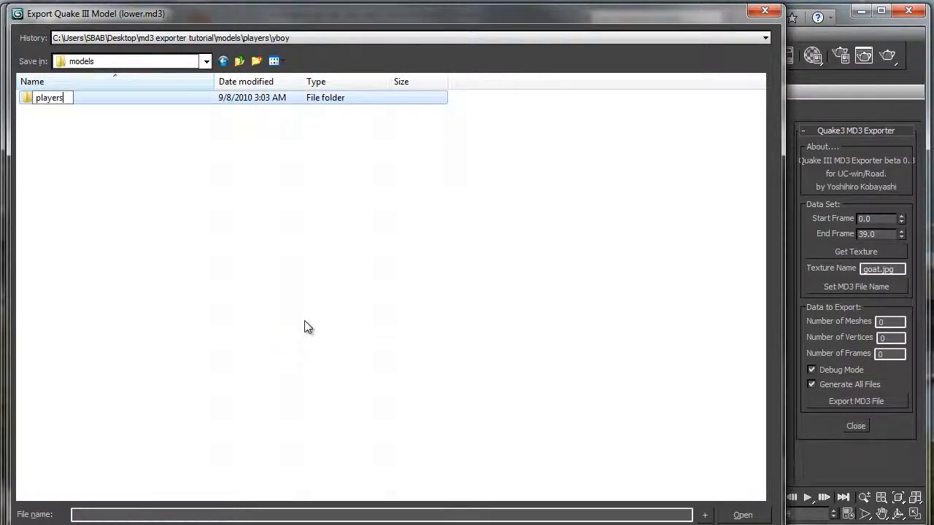
text(yers)
key(Return)
Create a folder named goat inside the players folder
double_click(56, 101)
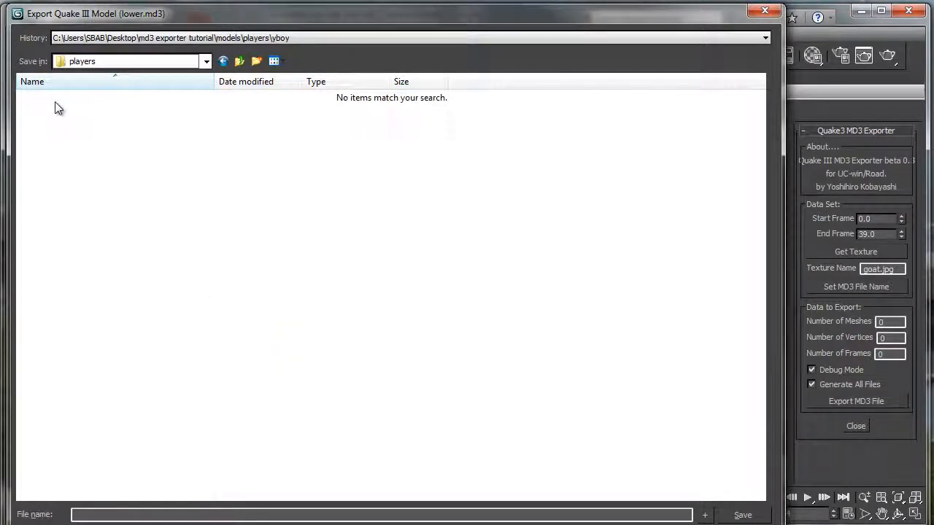
right_click(81, 156)
mouse_move(142, 306)
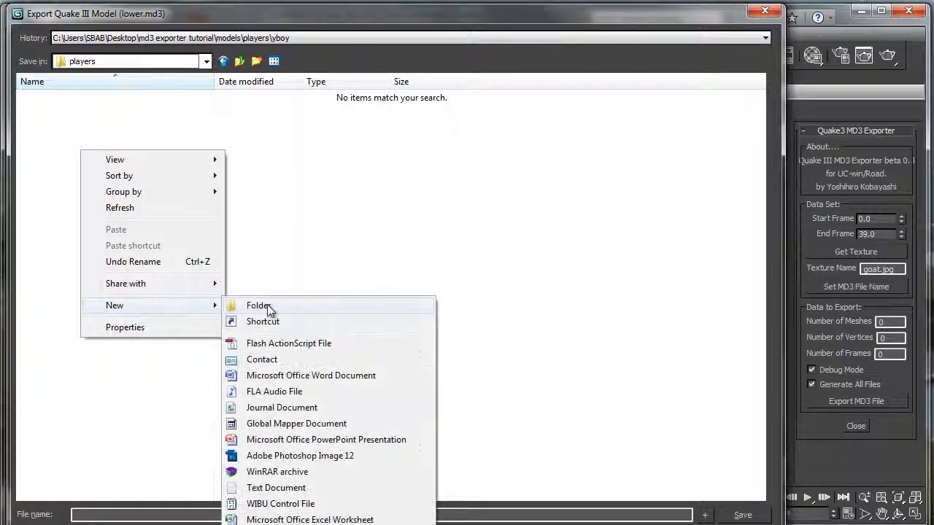
click(257, 307)
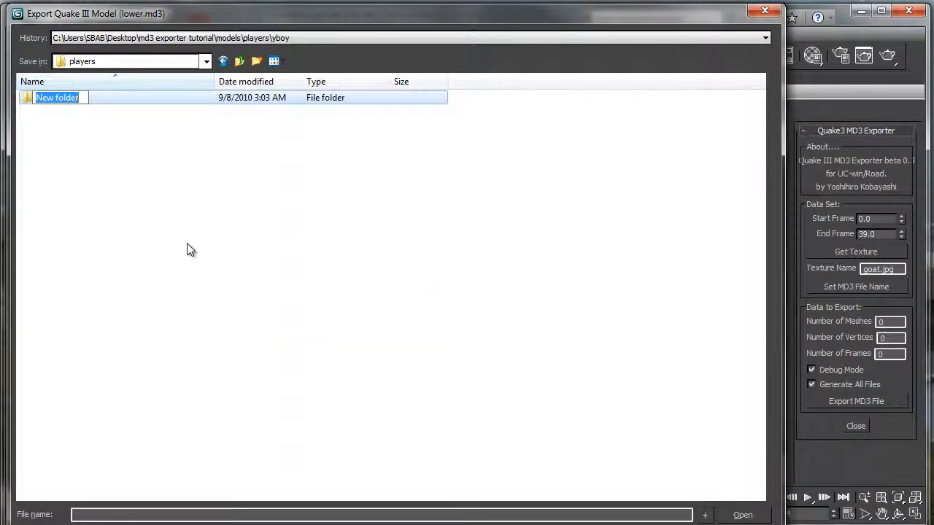
text(goat)
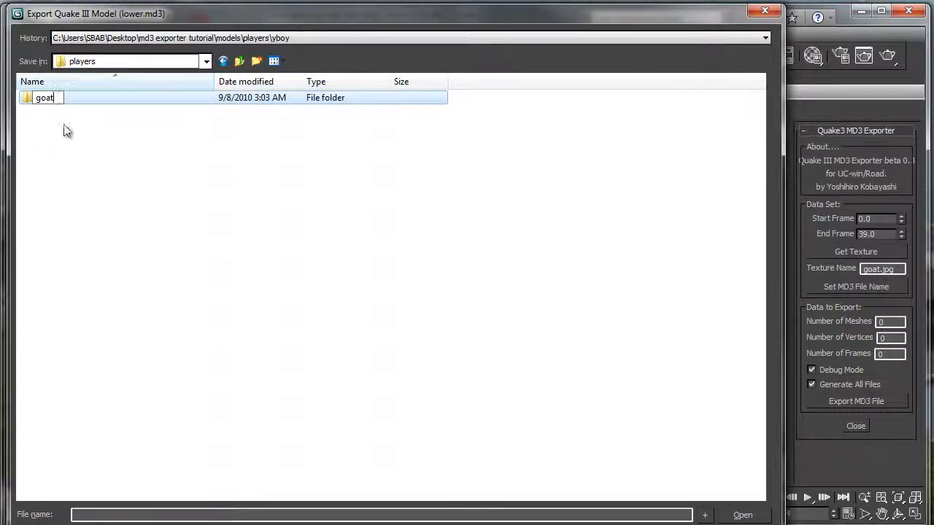
click(68, 150)
Set the MD3 output file to lower inside the goat folder and export the MD3 file
double_click(41, 103)
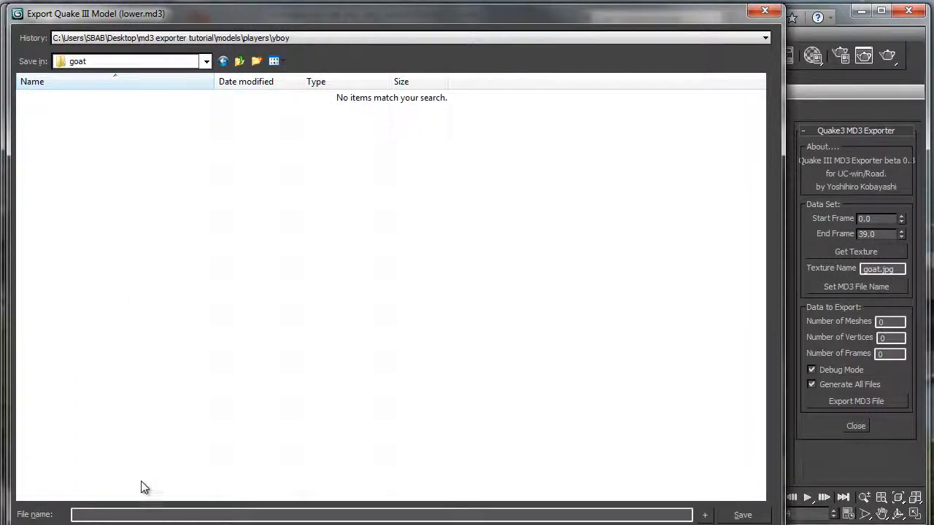
click(131, 514)
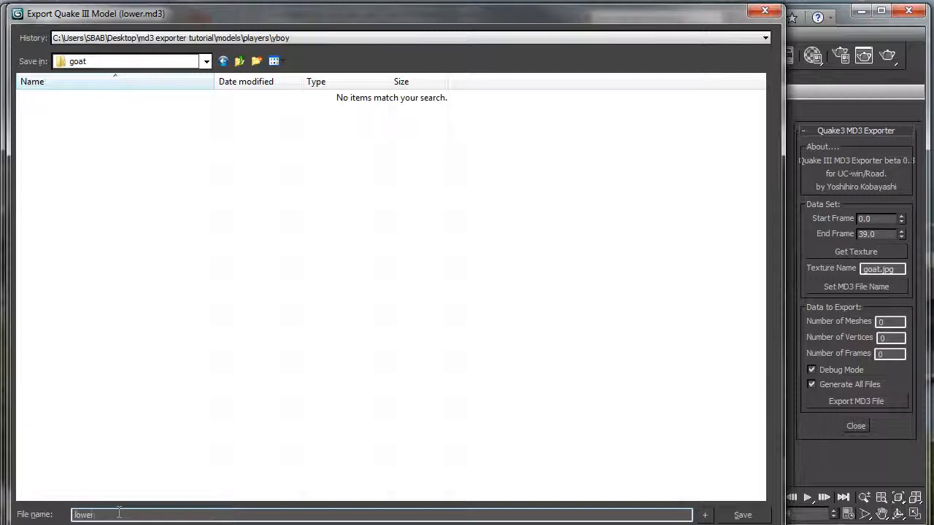
click(742, 515)
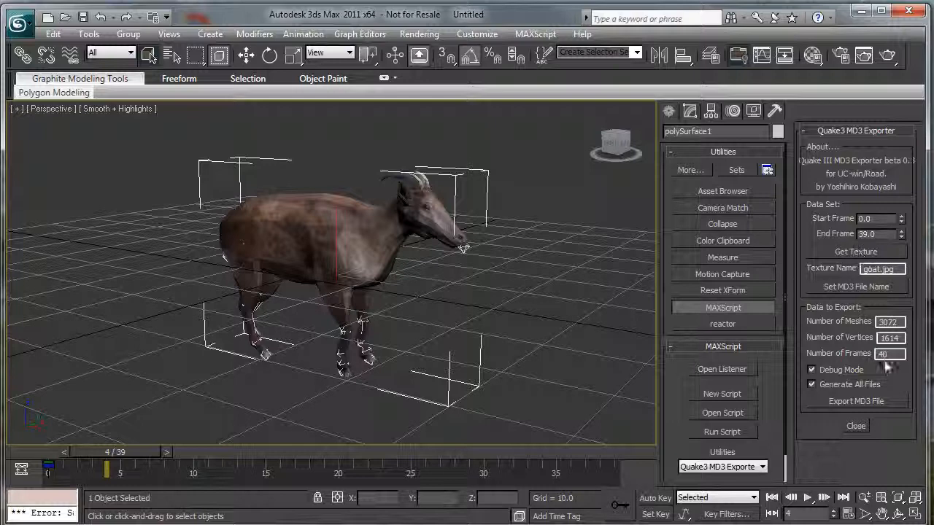
click(848, 401)
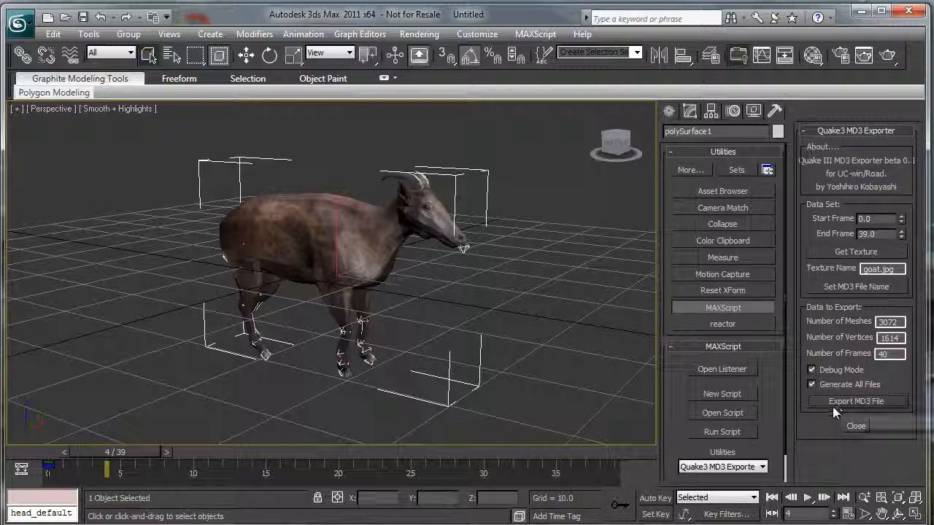
Switch to the desktop's md3 exporter tutorial folder, examine the exported files in models/players/goat, and return to the tutorial folder
click(860, 12)
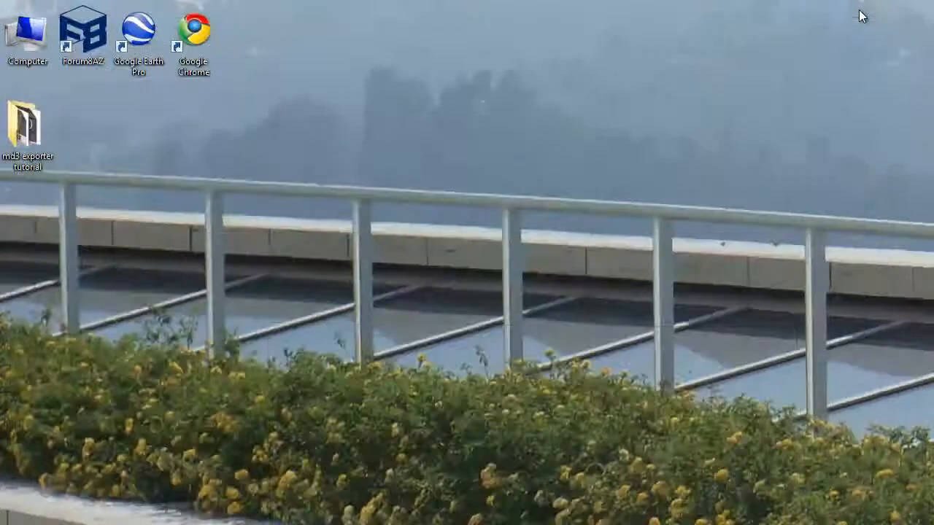
double_click(28, 131)
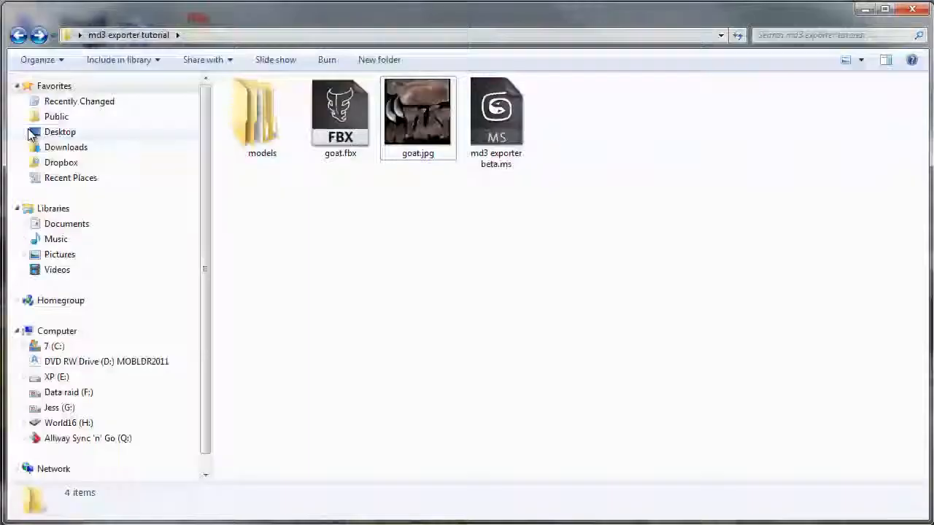
double_click(261, 132)
double_click(250, 102)
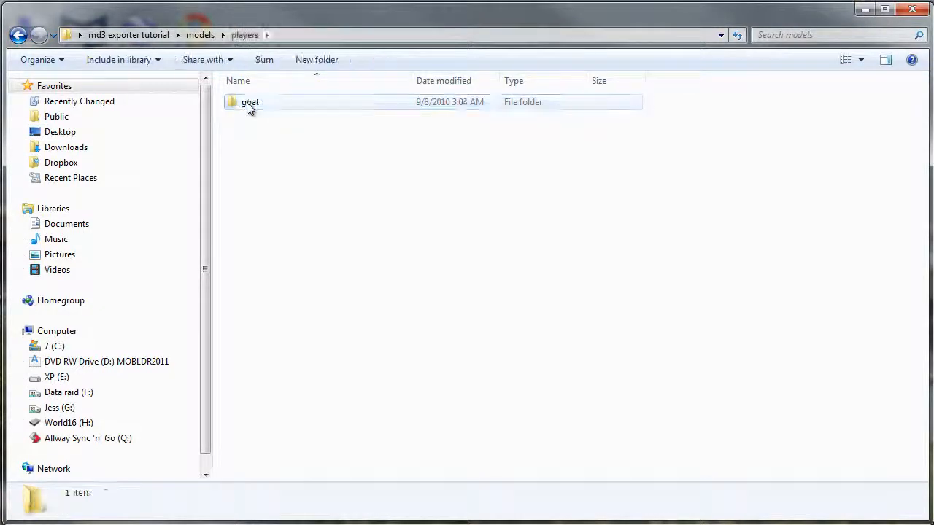
double_click(247, 105)
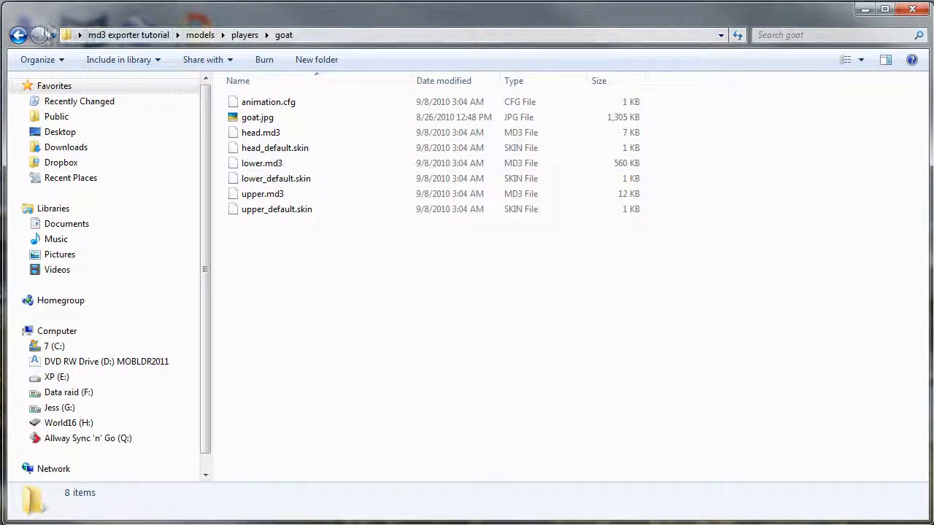
click(19, 35)
click(19, 36)
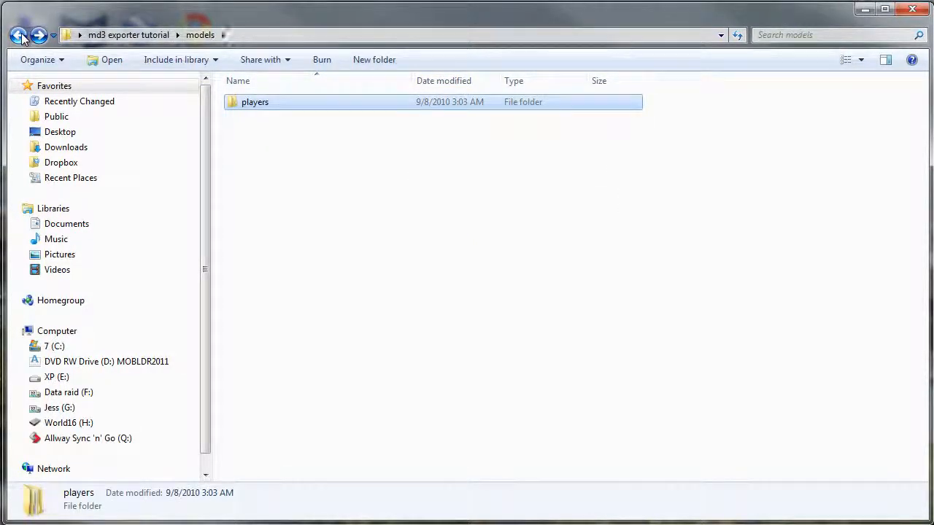
click(19, 36)
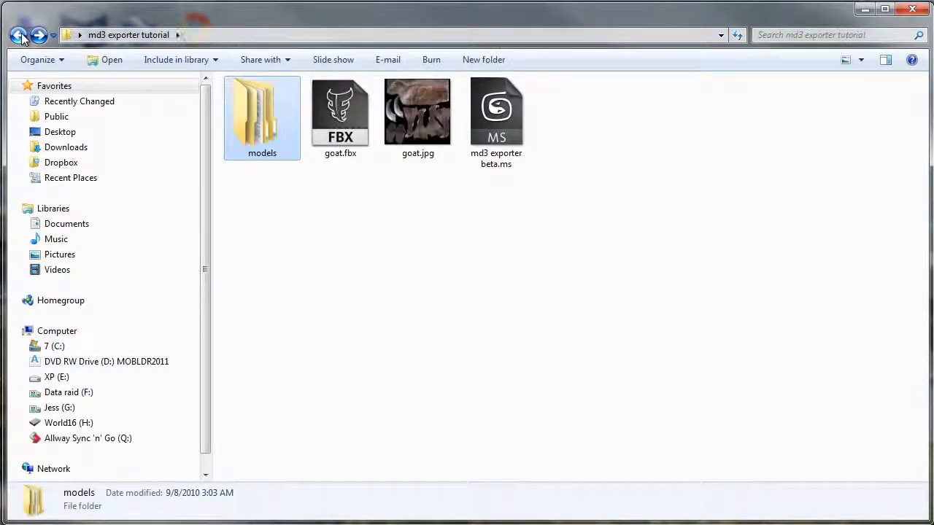
Compress the models folder into models.zip in the same folder using 7-Zip
right_click(262, 133)
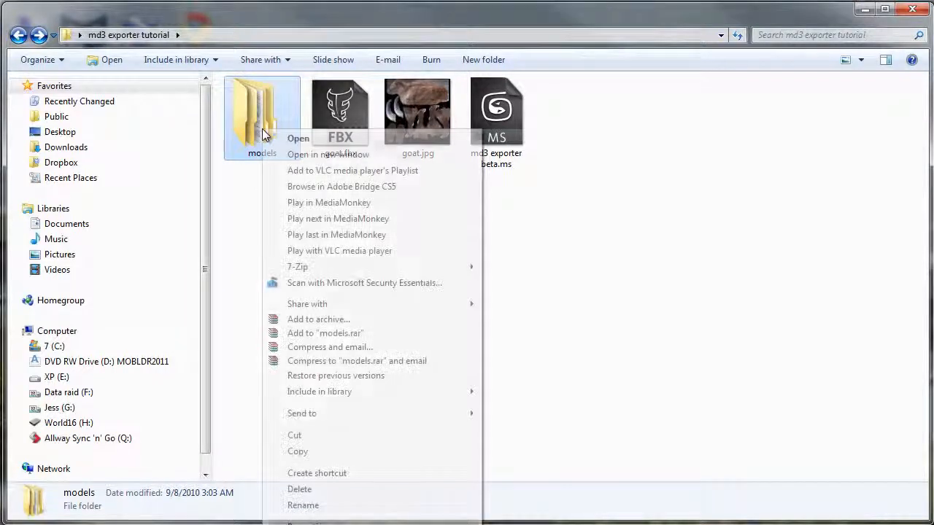
mouse_move(375, 270)
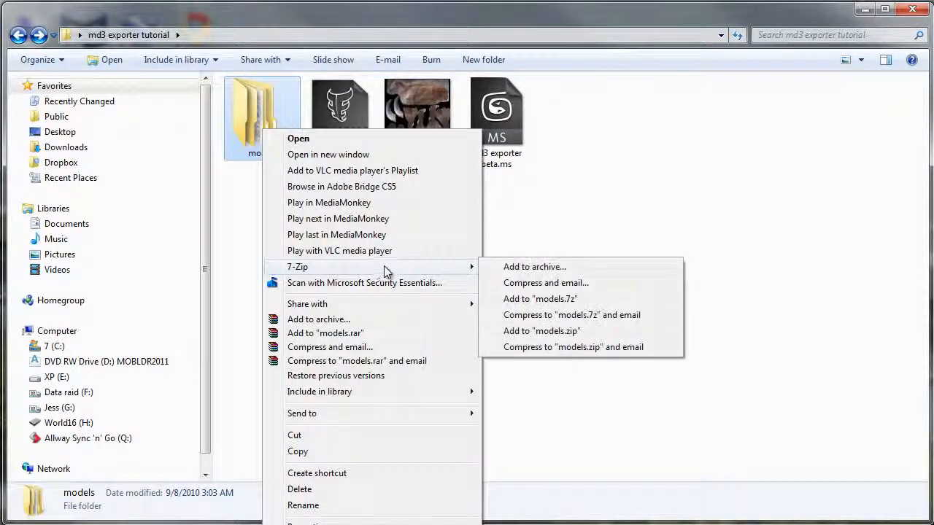
click(543, 332)
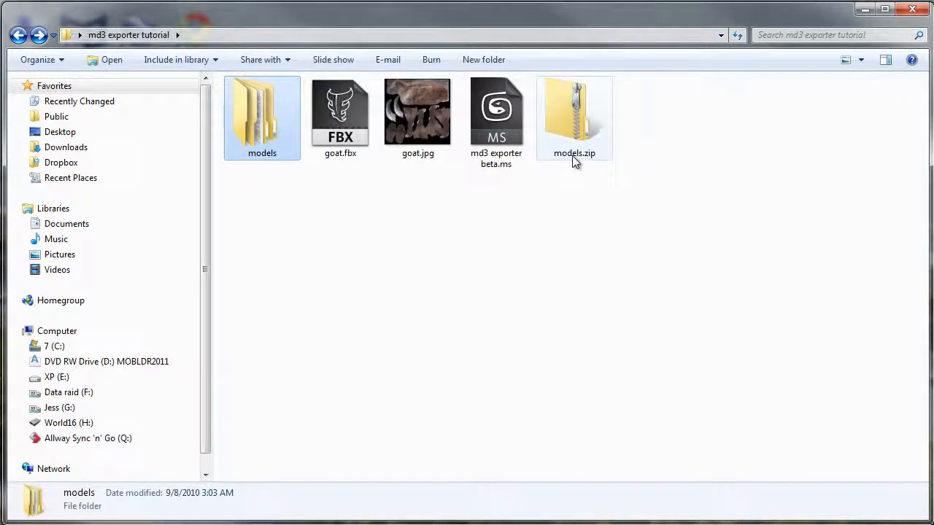
Rename models.zip, including its extension, as goat.pk3 and accept the extension change
click(572, 155)
click(590, 154)
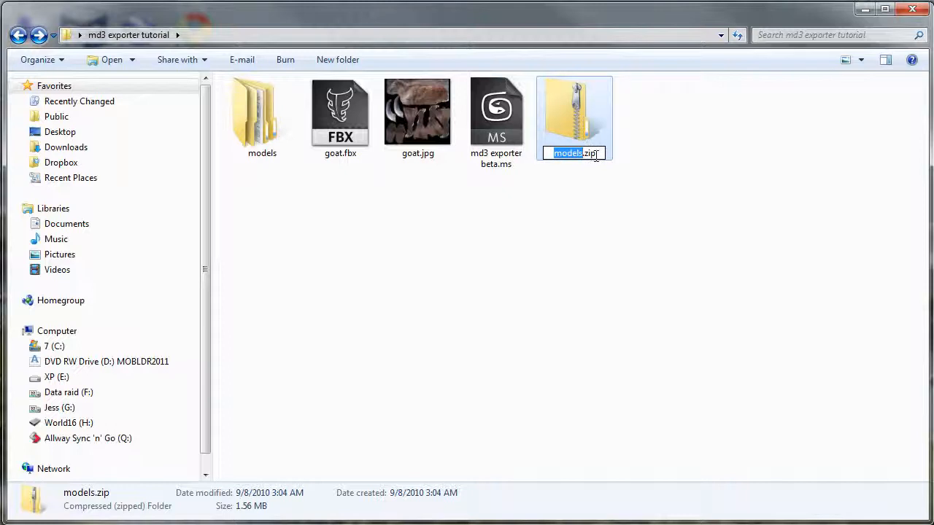
drag(597, 155, 541, 159)
text(goat.pk3)
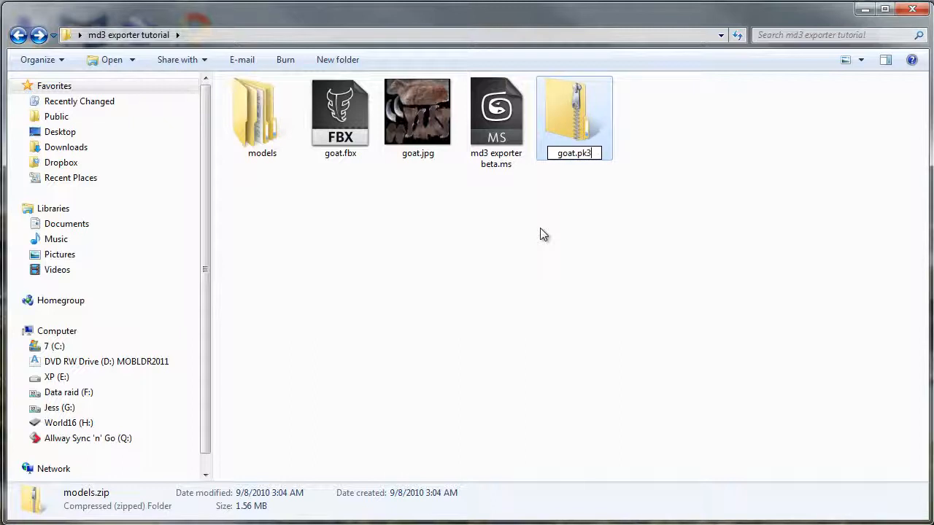
key(Return)
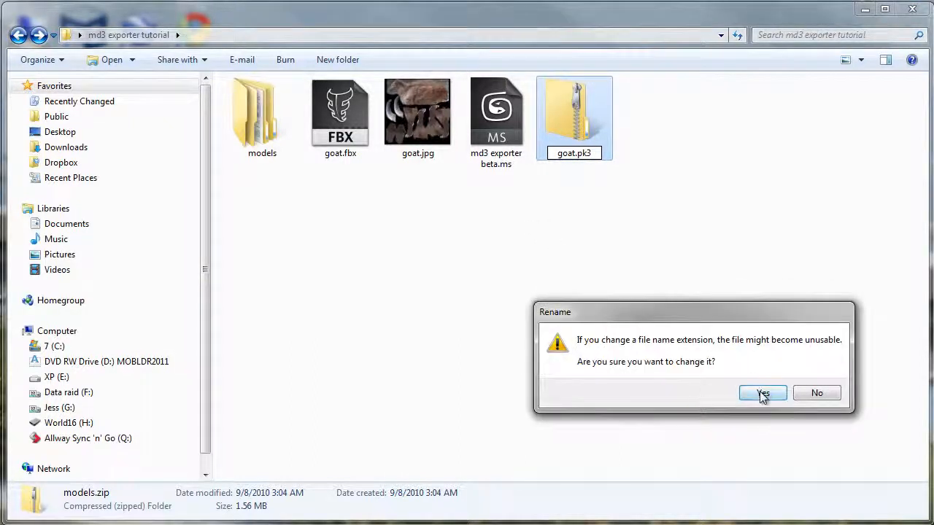
click(761, 395)
Switch to UC-win/Road and draw a straight flight path about 1233 m long on the plan view's plain, inside the camera's view cone
click(509, 146)
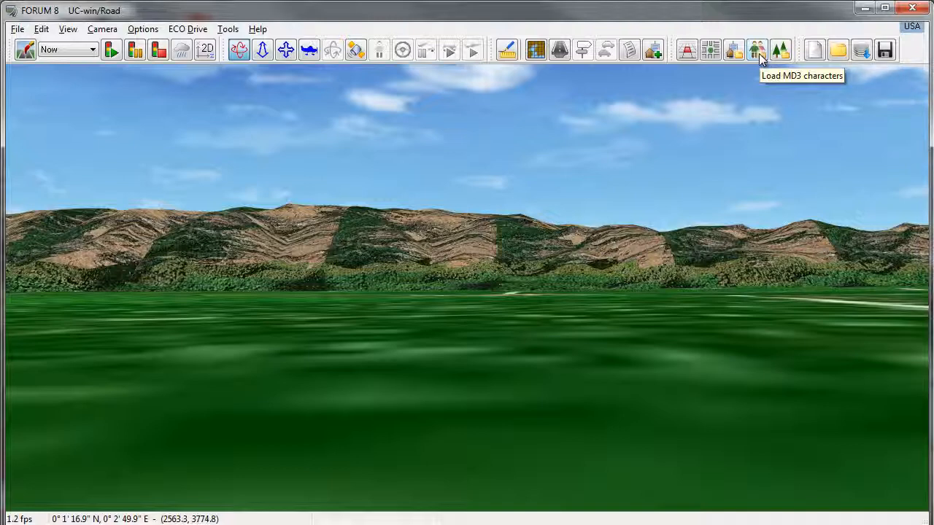
click(540, 52)
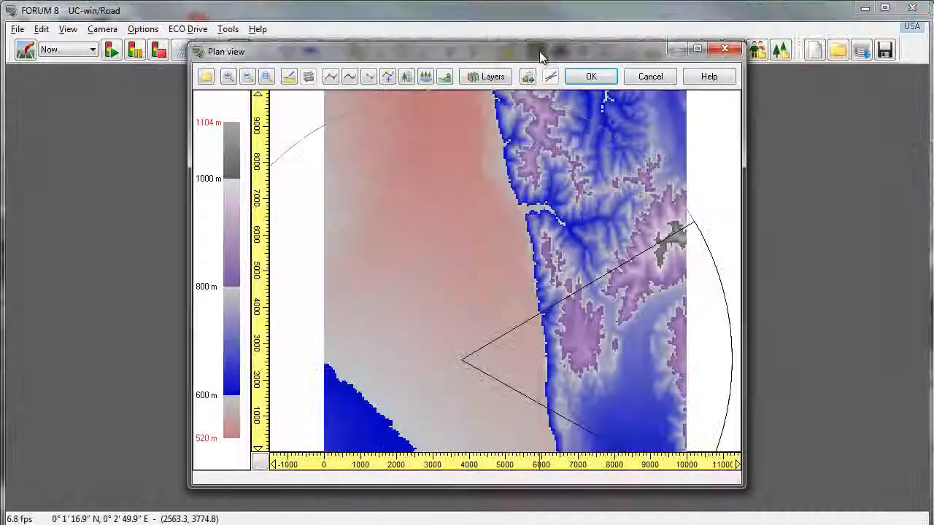
click(387, 77)
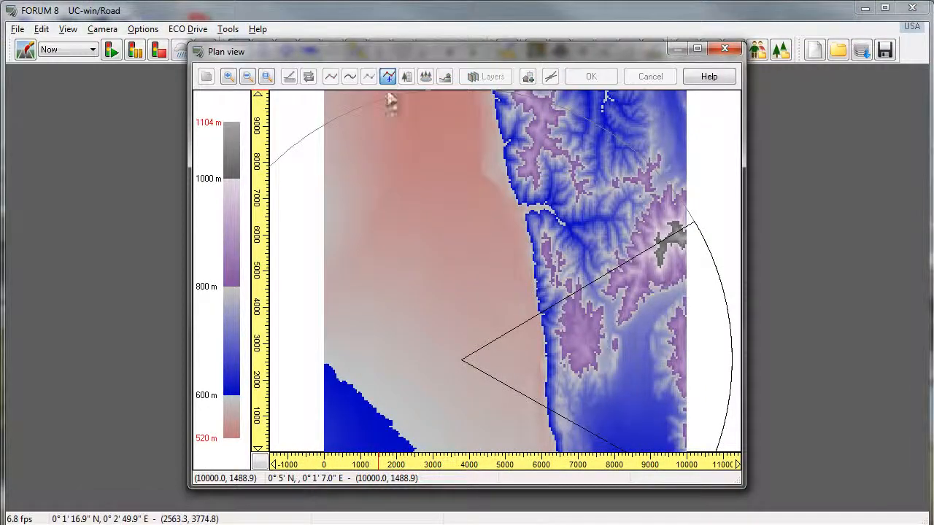
right_click(515, 388)
click(539, 391)
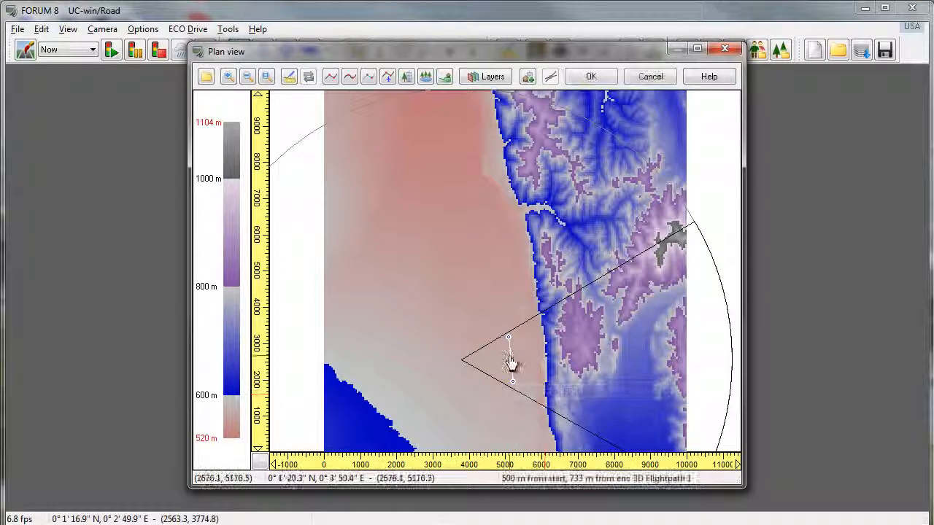
Set the new flight path's vertical curve to run on the ground and accept the plan view changes
right_click(510, 361)
mouse_move(558, 403)
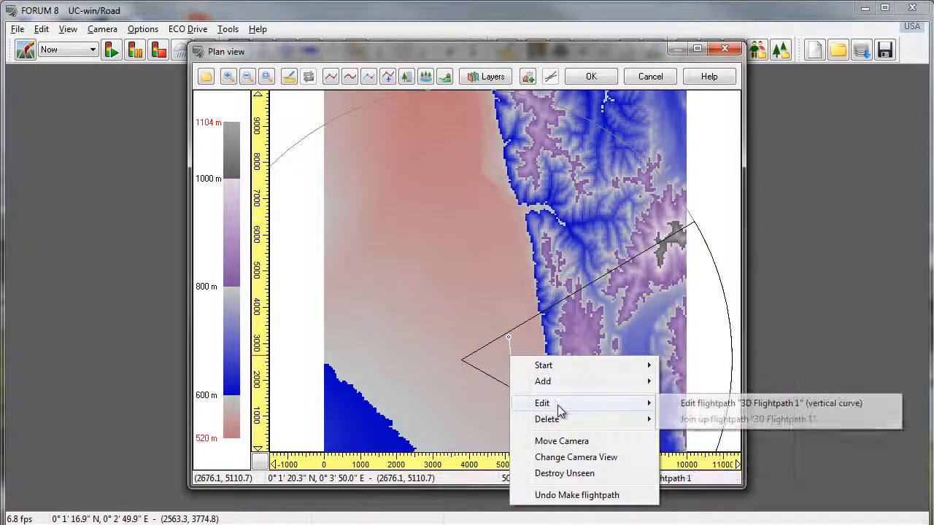
click(699, 405)
click(258, 140)
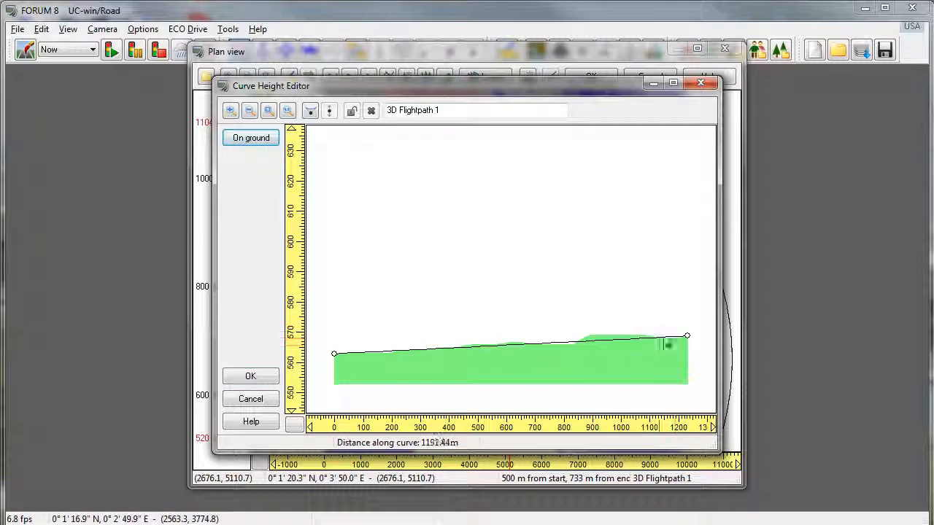
click(259, 377)
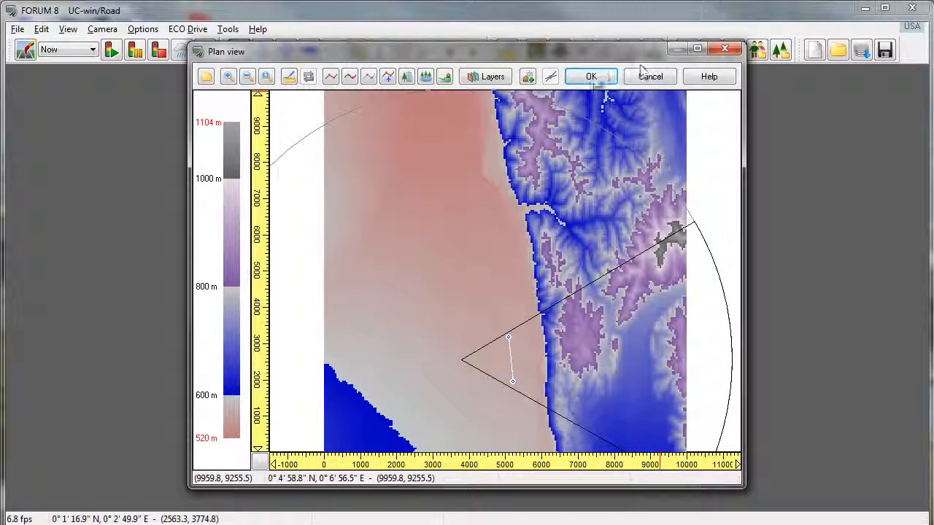
click(591, 78)
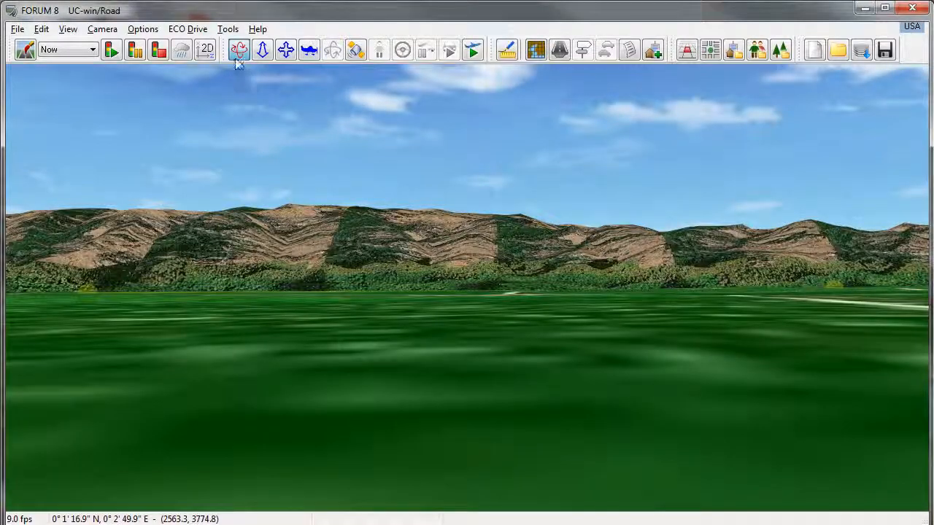
Check in the visual display options that Flightpaths are shown in the scene
click(32, 53)
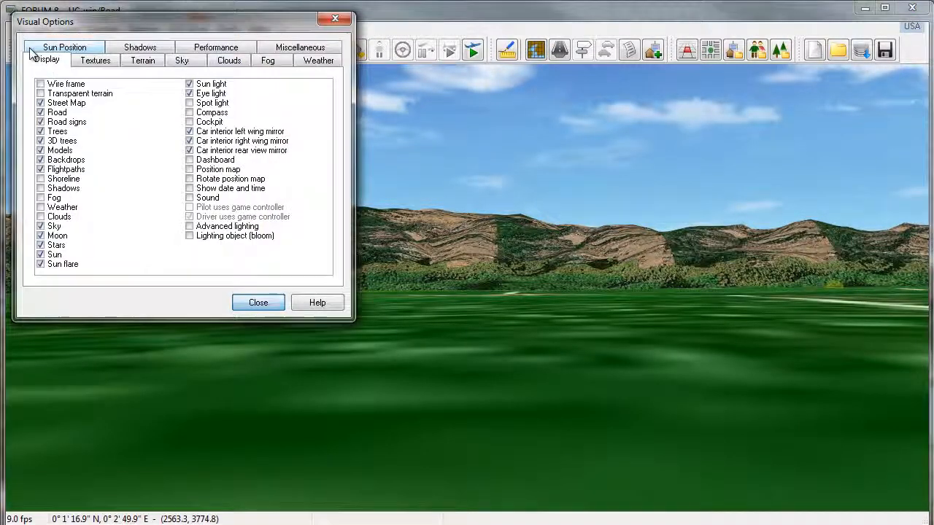
click(40, 168)
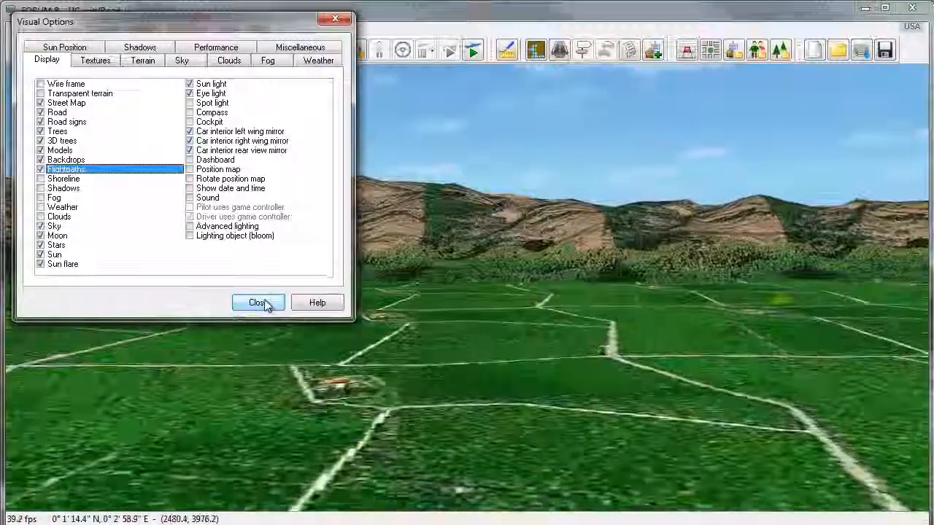
click(261, 302)
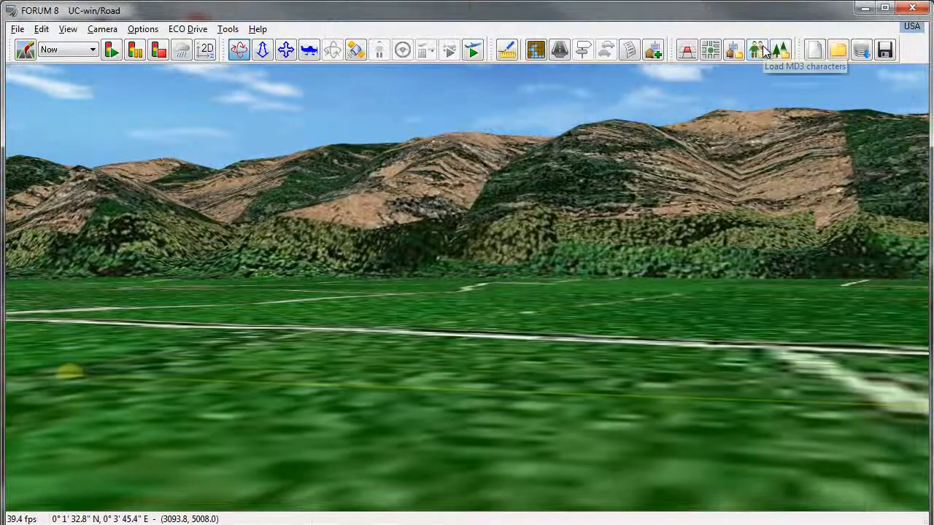
Load goat.pk3 from the md3 exporter tutorial folder as an MD3 character and enlarge the character editor window
click(758, 51)
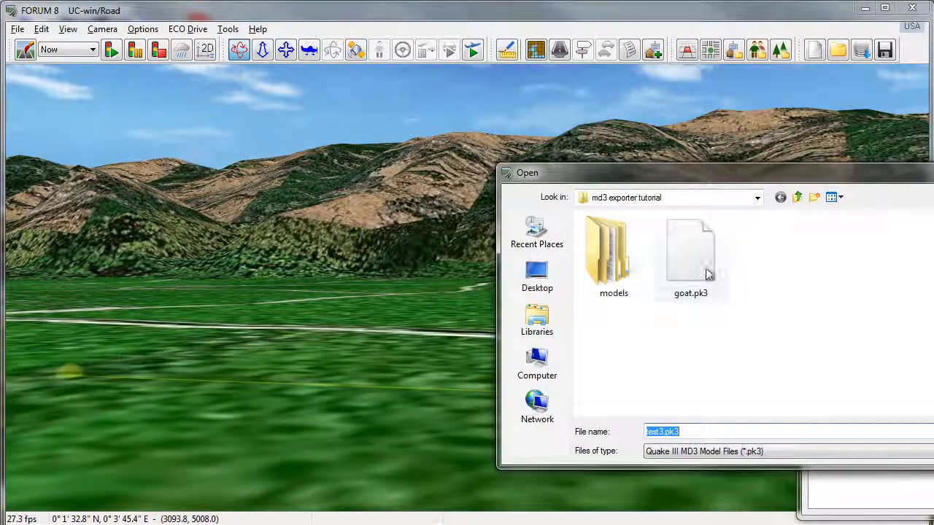
double_click(705, 269)
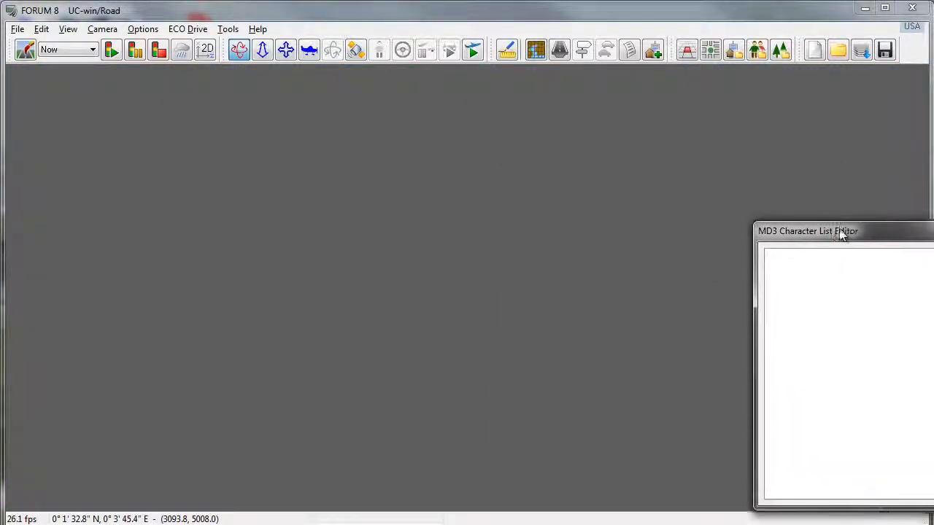
drag(811, 67, 490, 17)
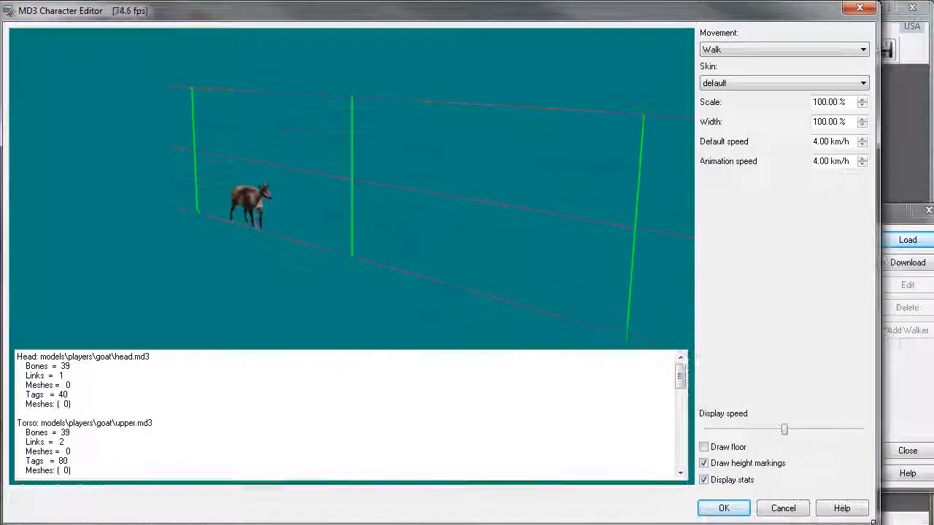
drag(875, 522, 918, 513)
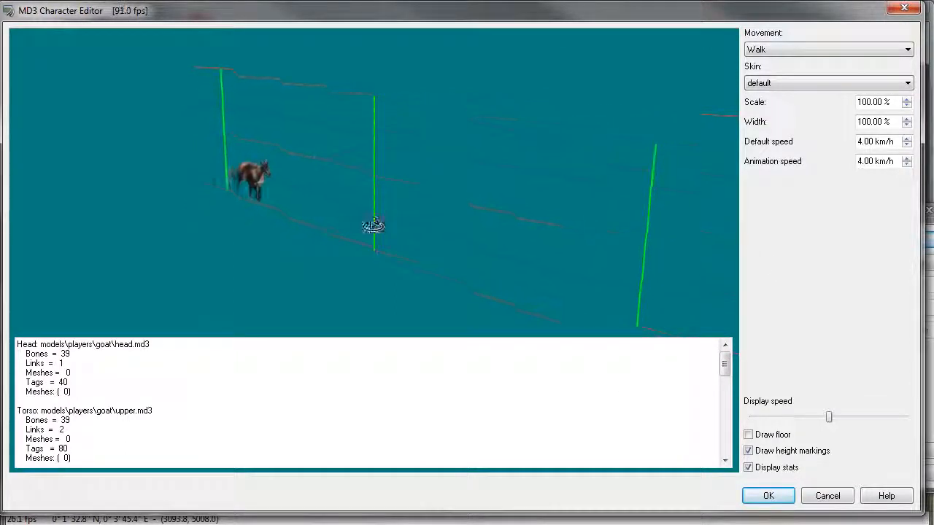
Set the goat character's default speed to 3.30 km/h and accept the character settings
scroll(360, 228, up, 6)
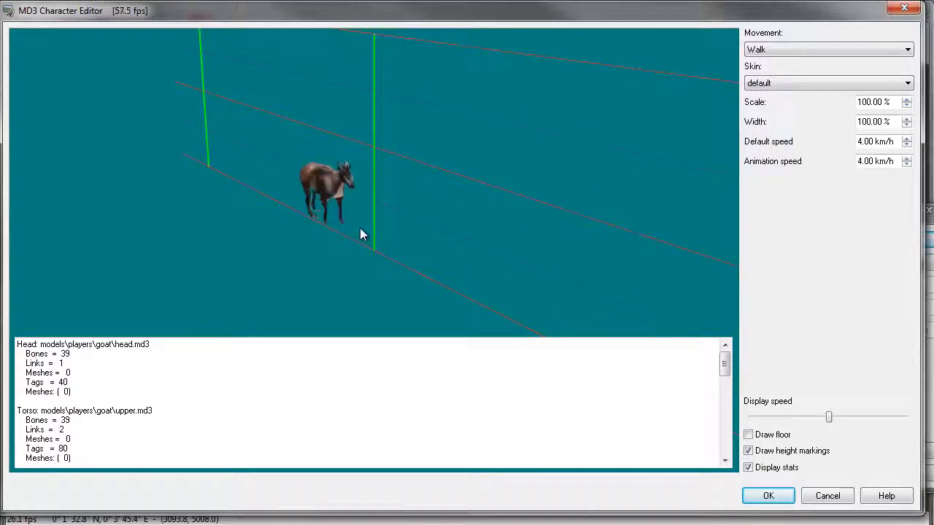
drag(361, 221, 350, 195)
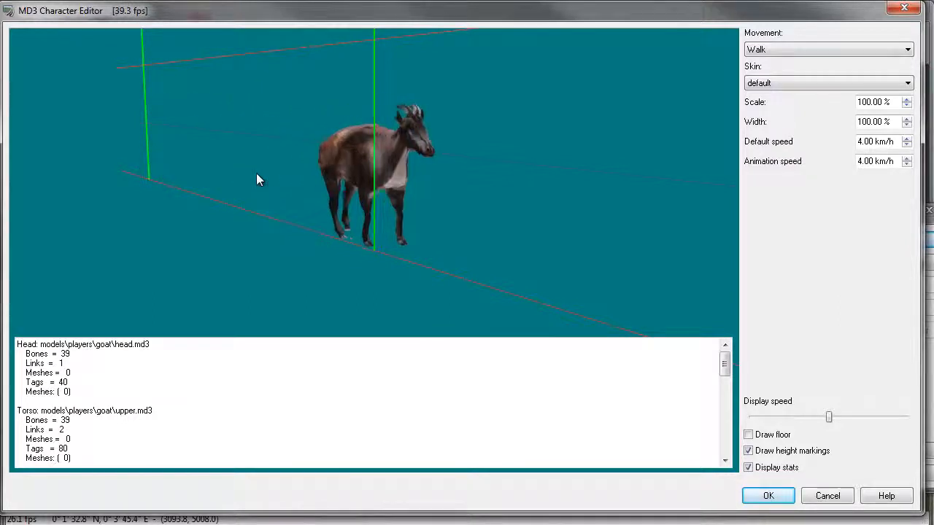
click(907, 145)
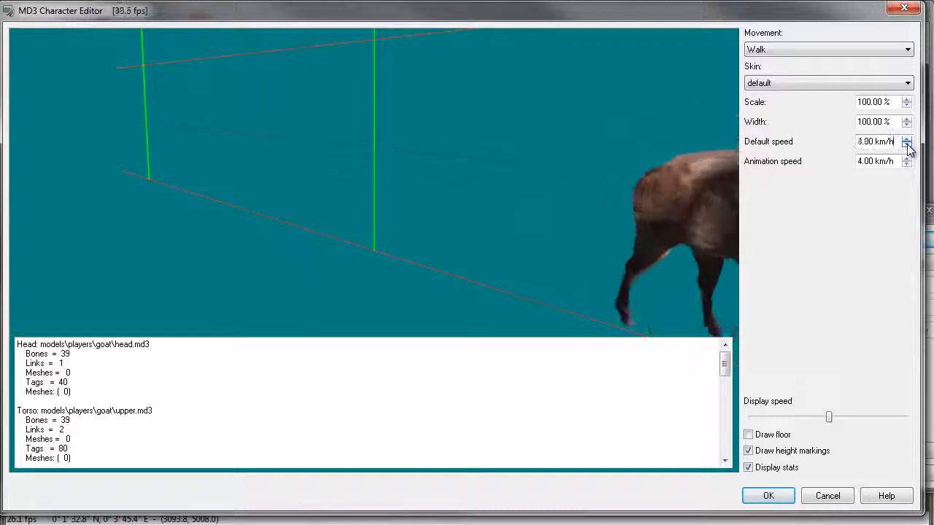
click(906, 143)
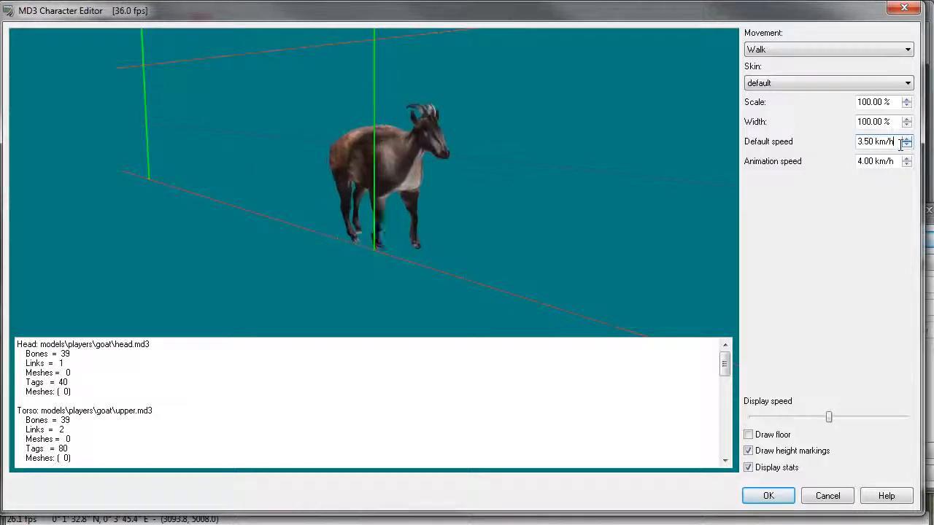
click(908, 145)
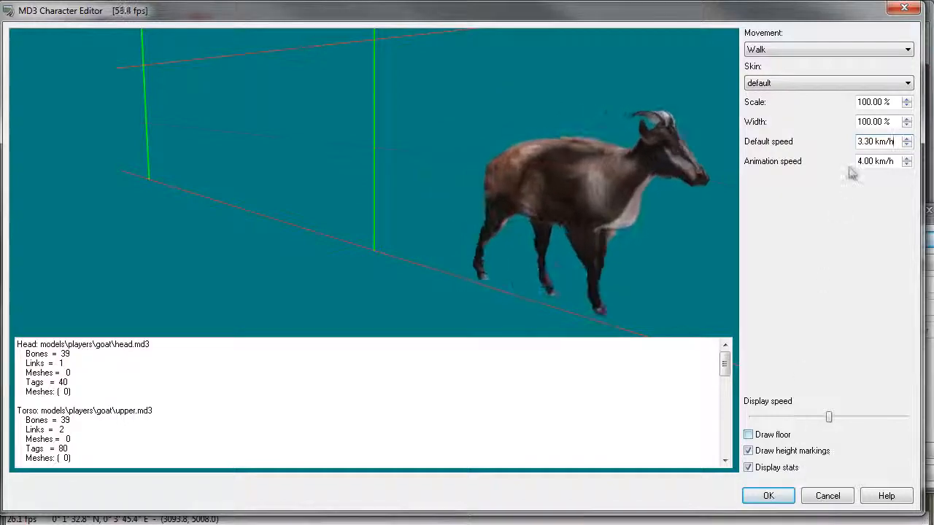
click(892, 142)
click(768, 495)
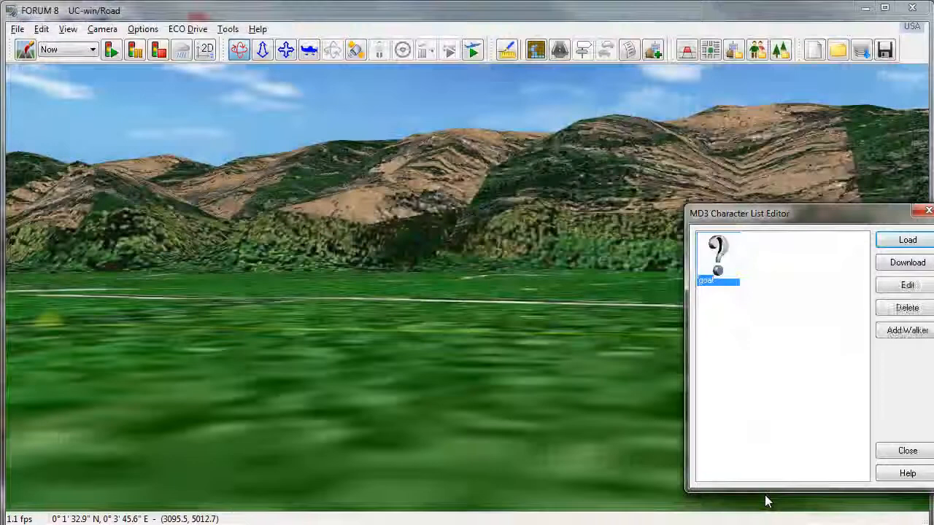
Add a walker for the goat on 3D Flightpath 1 with the Walk movement and close the character list
click(904, 332)
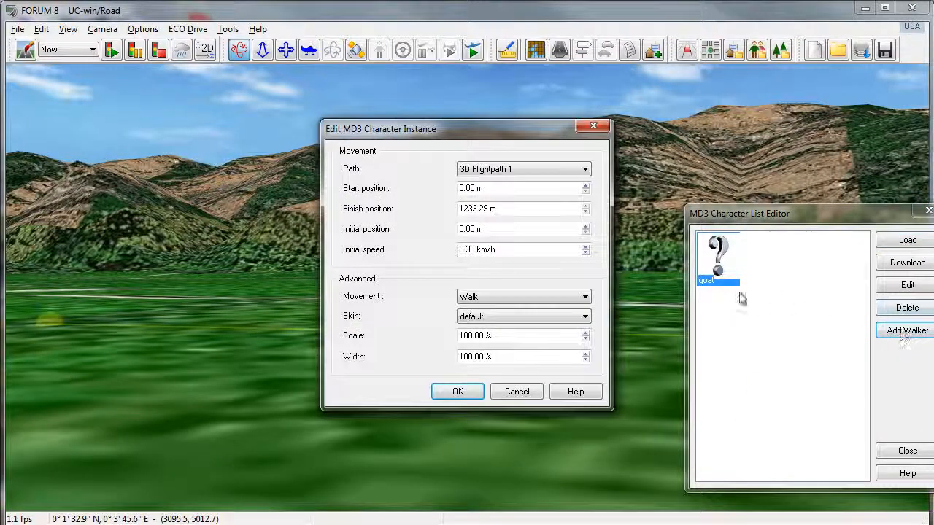
click(511, 170)
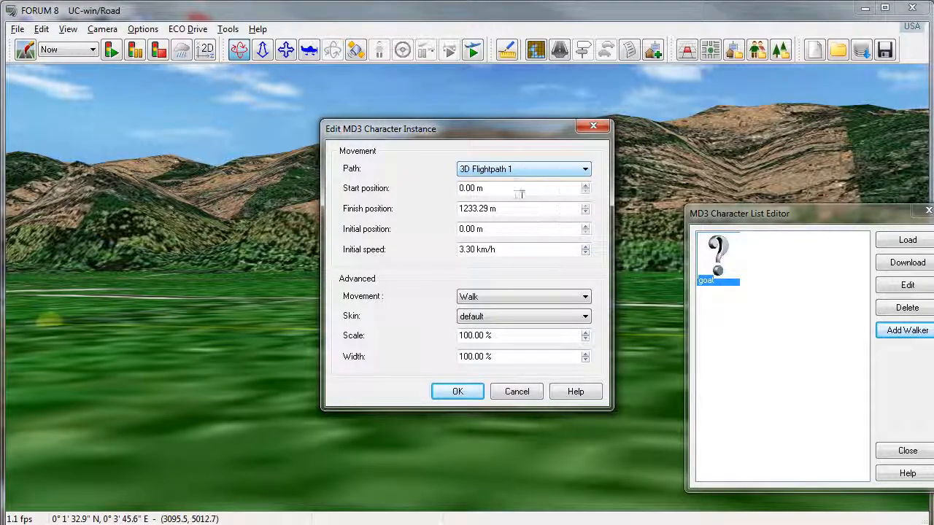
click(452, 392)
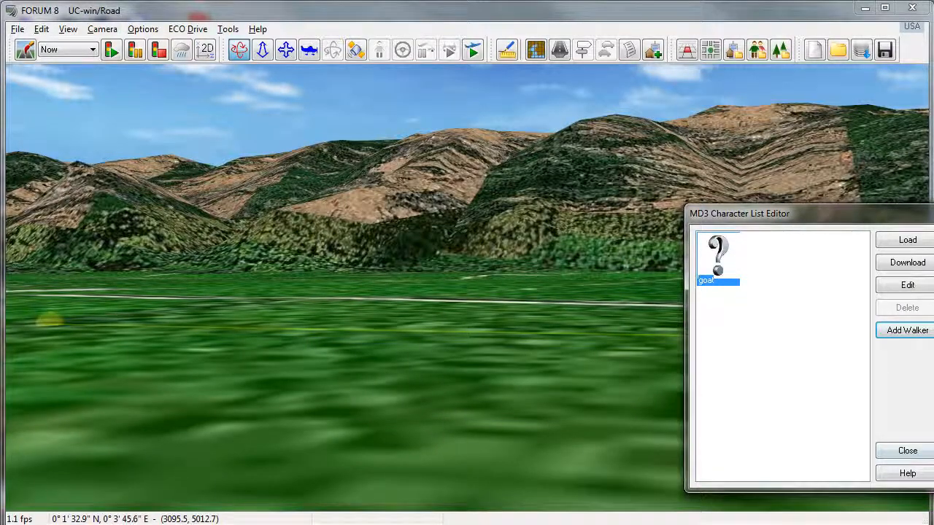
drag(766, 214, 478, 216)
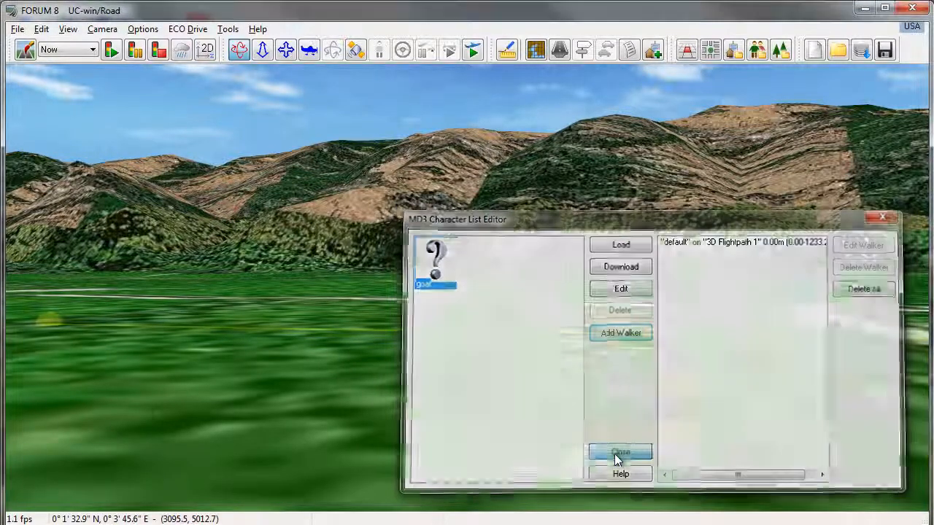
click(615, 454)
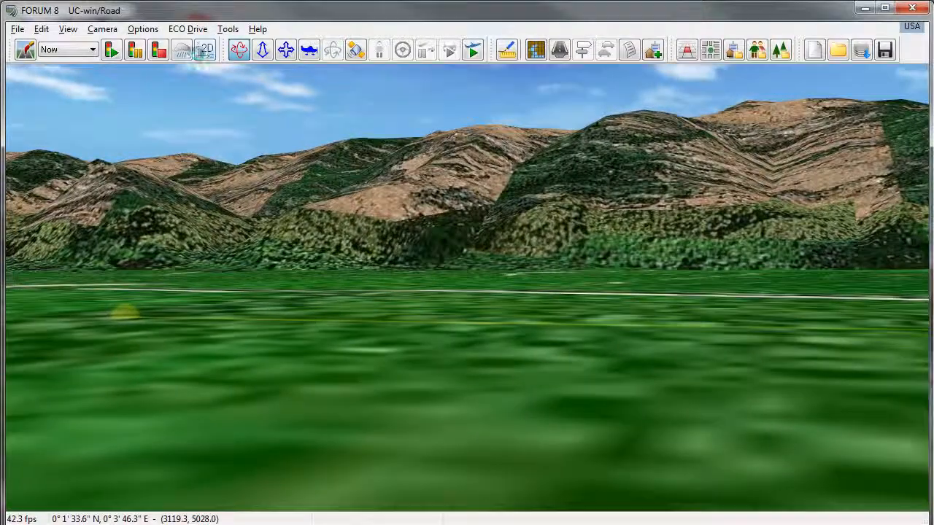
Turn on the environment simulation and set the goat walker on 3D Flightpath 1 to 400% scale and 8 km/h initial speed
click(183, 54)
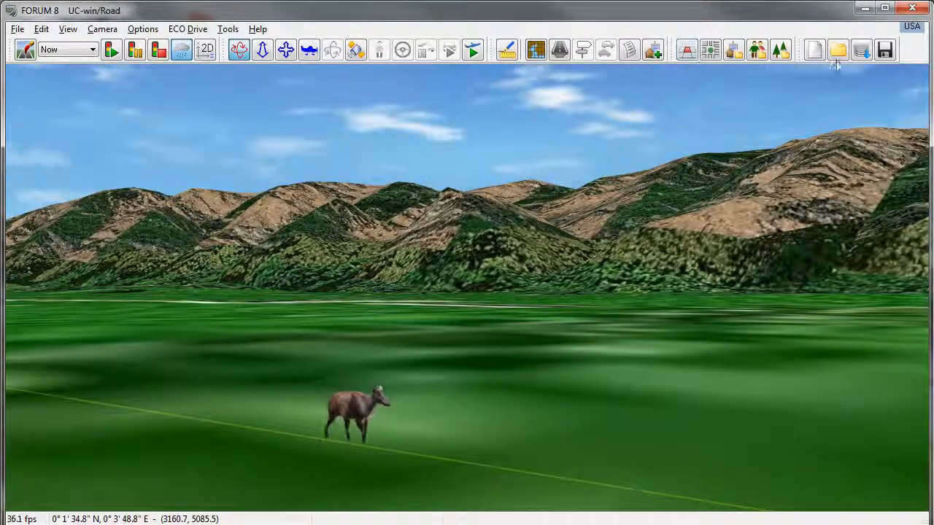
click(757, 50)
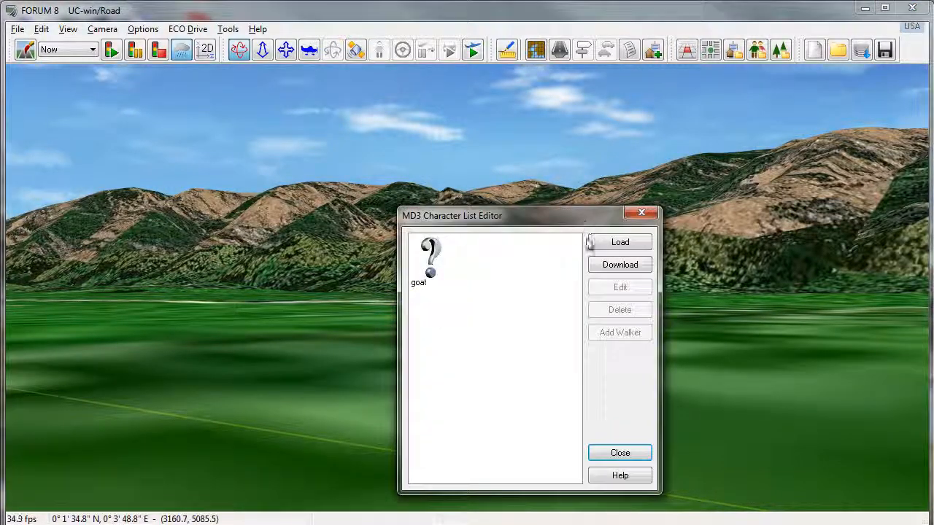
click(442, 262)
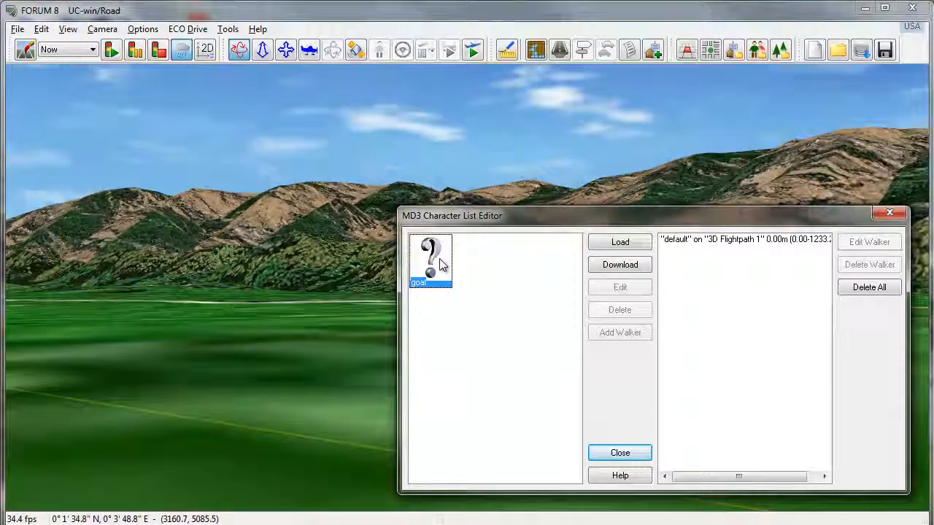
click(718, 246)
click(861, 244)
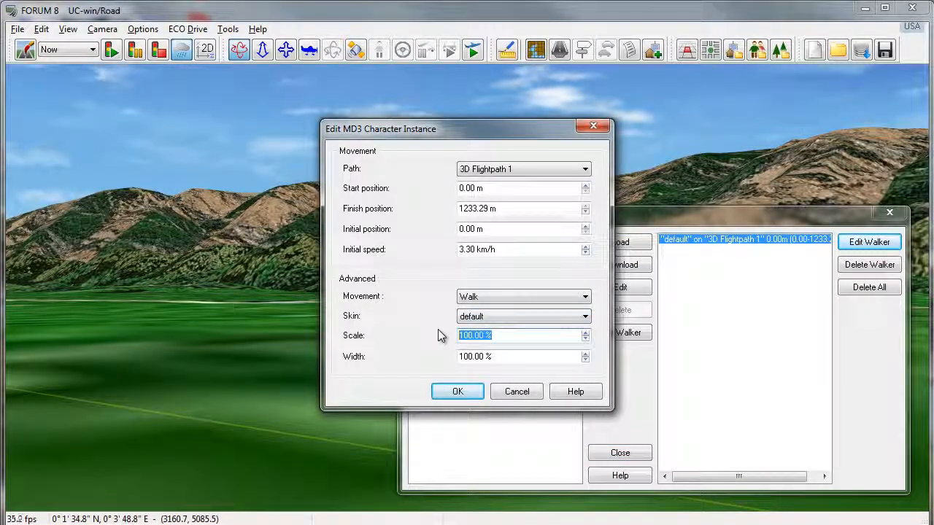
text(400)
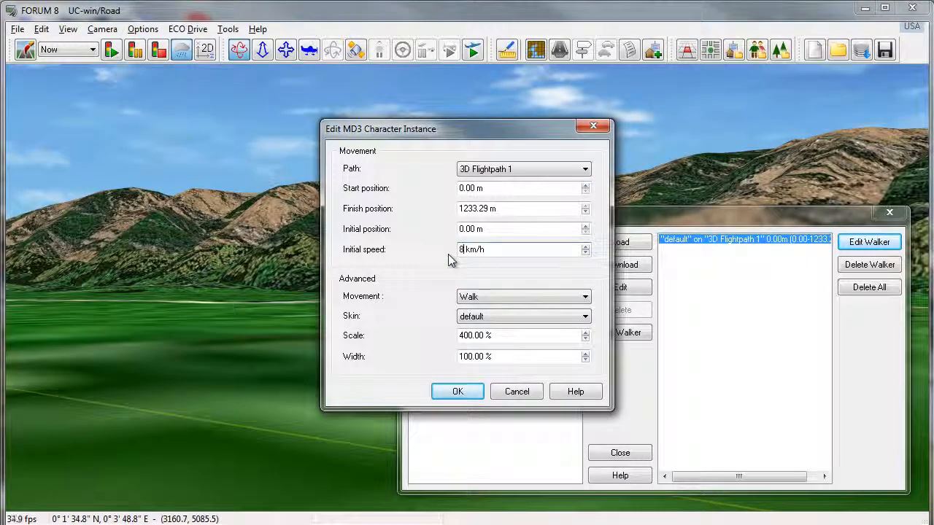
click(458, 392)
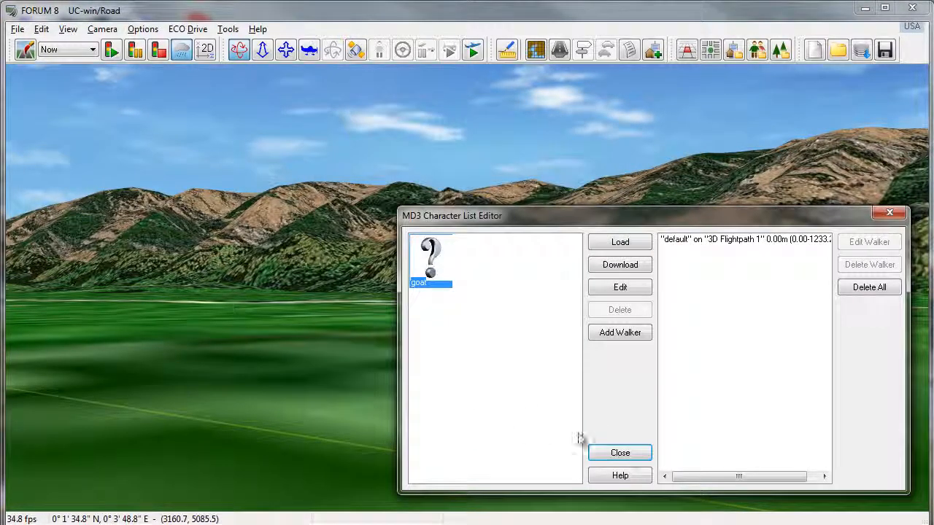
click(619, 453)
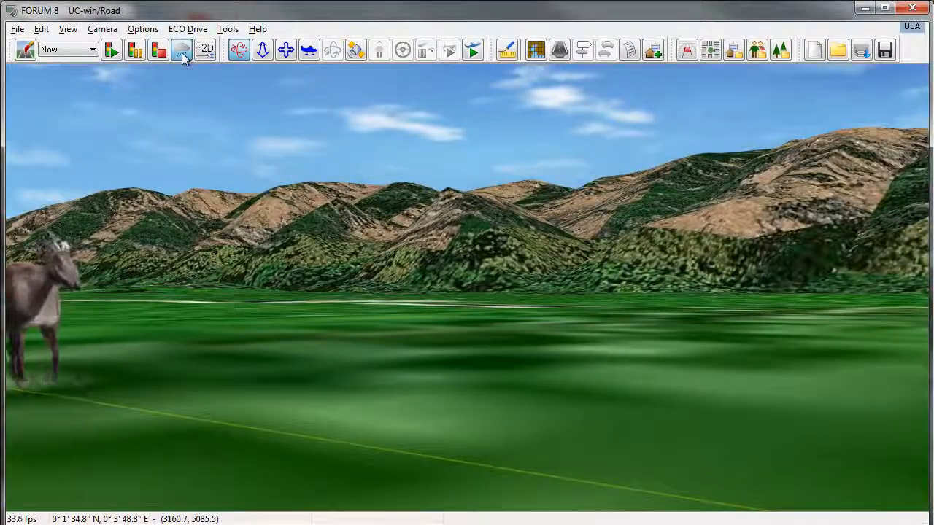
Follow the goat along the flight path and examine its walking animation from the side, behind and front
key(Right)
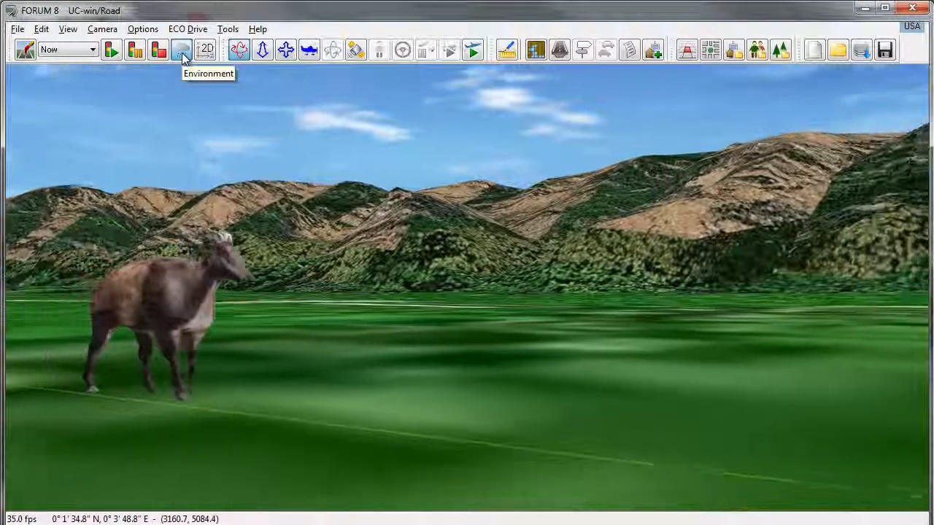
key(Right)
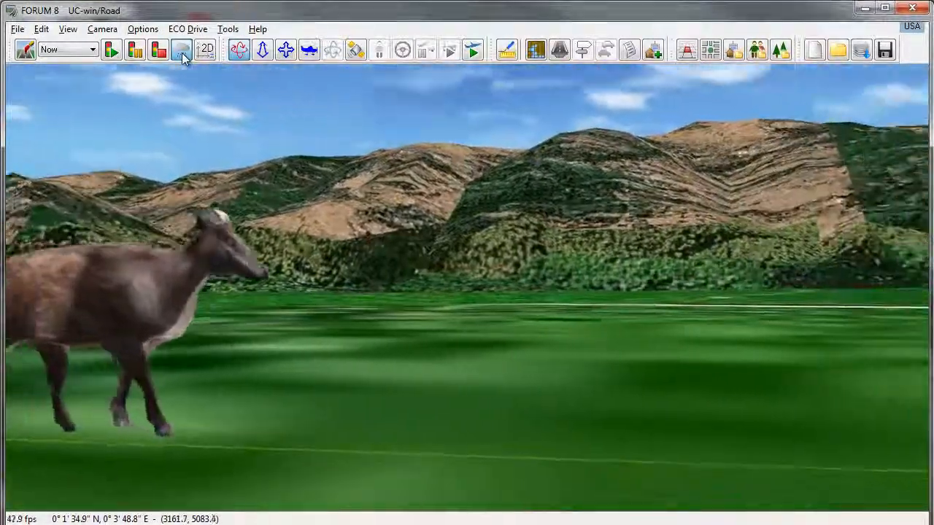
key(Right)
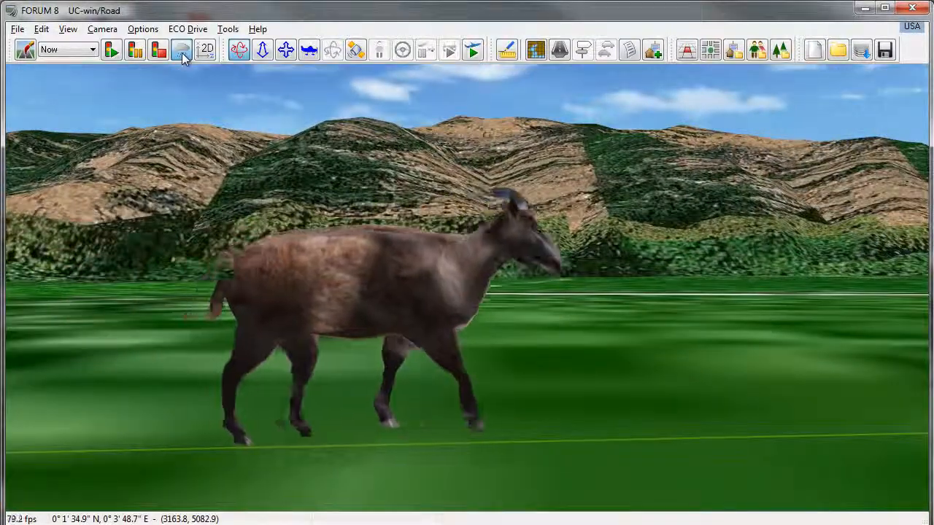
key(Right)
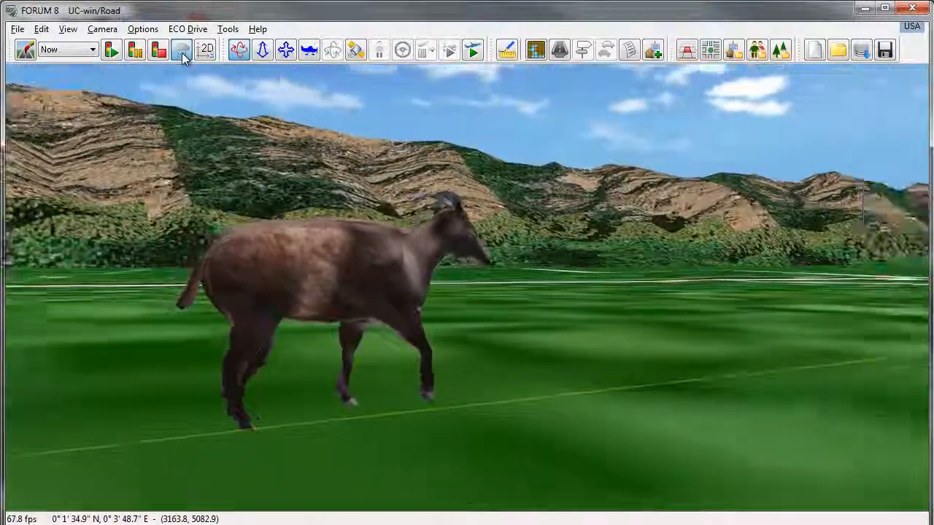
key(Right)
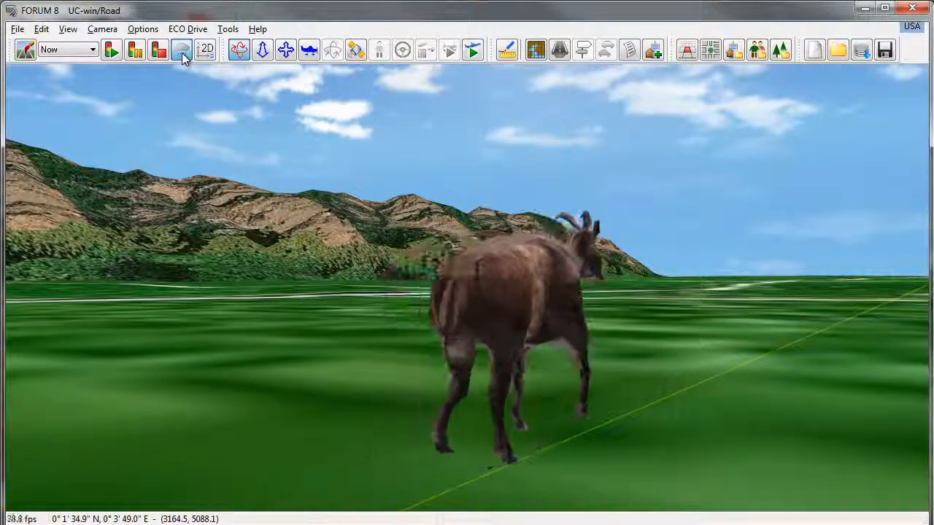
key(Right)
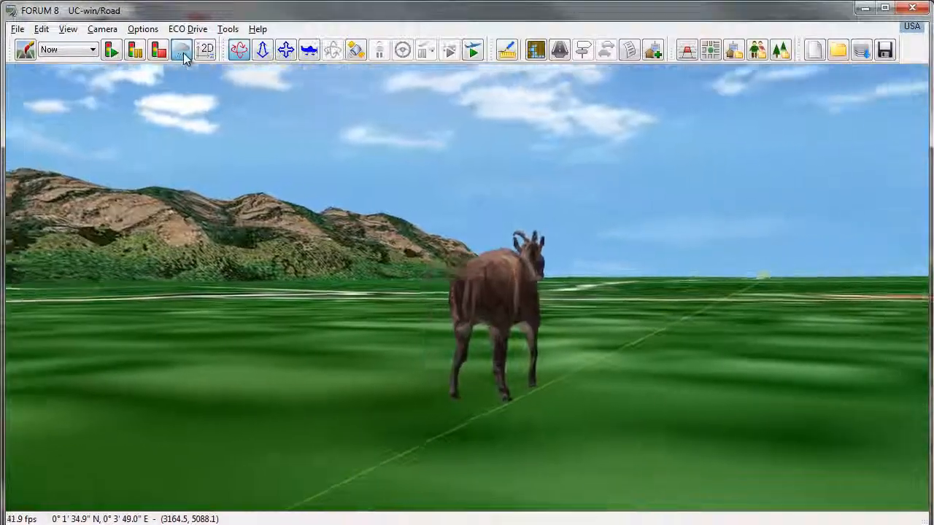
key(Right)
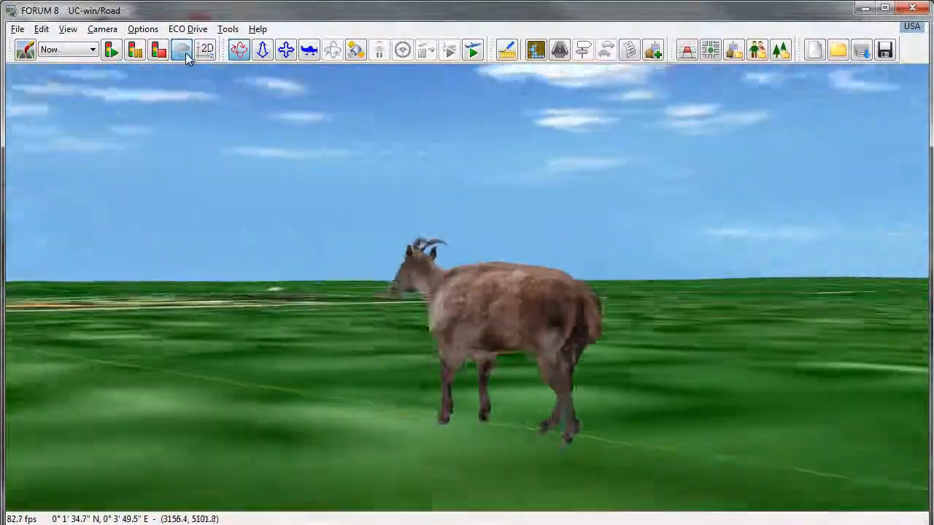
key(Right)
key(Right)
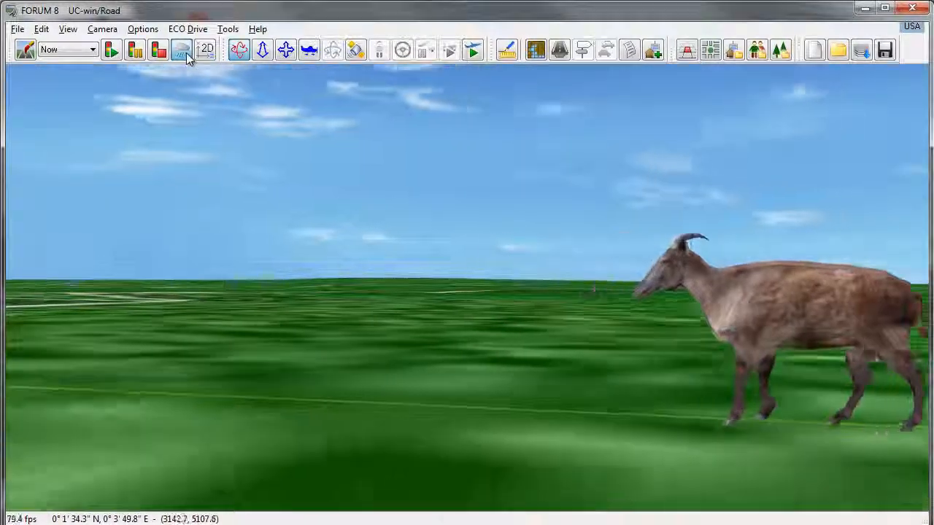
key(Right)
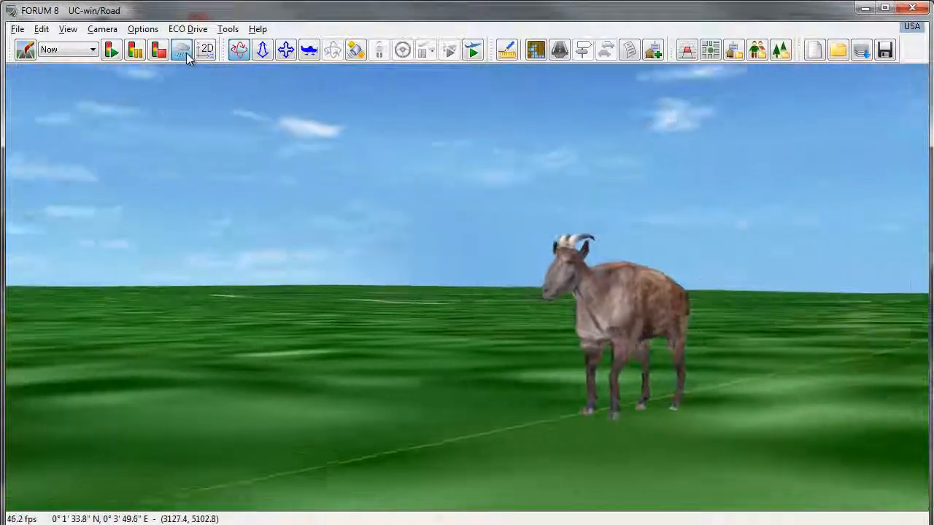
key(Right)
key(Down)
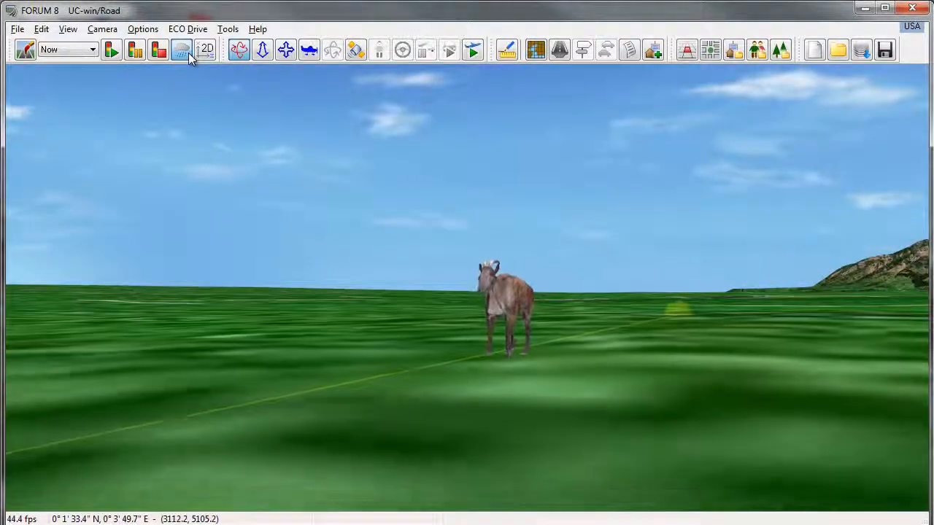
key(Left)
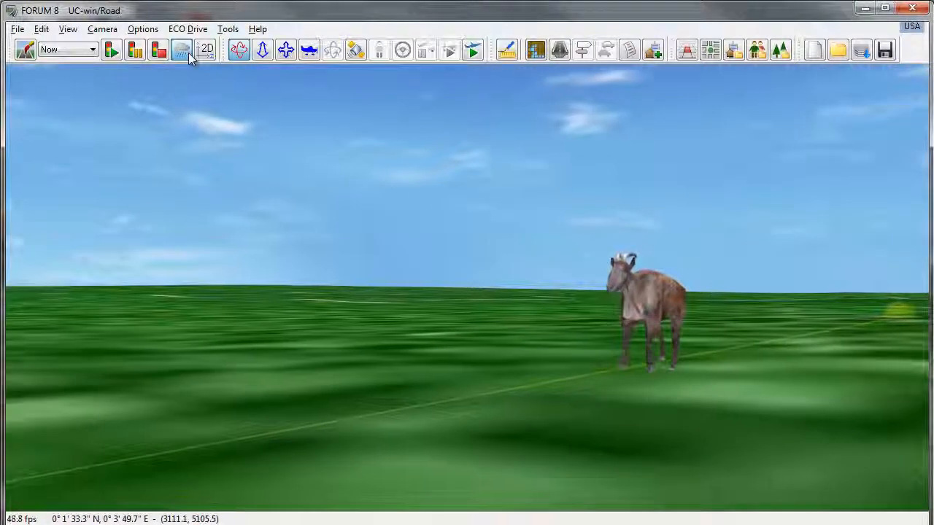